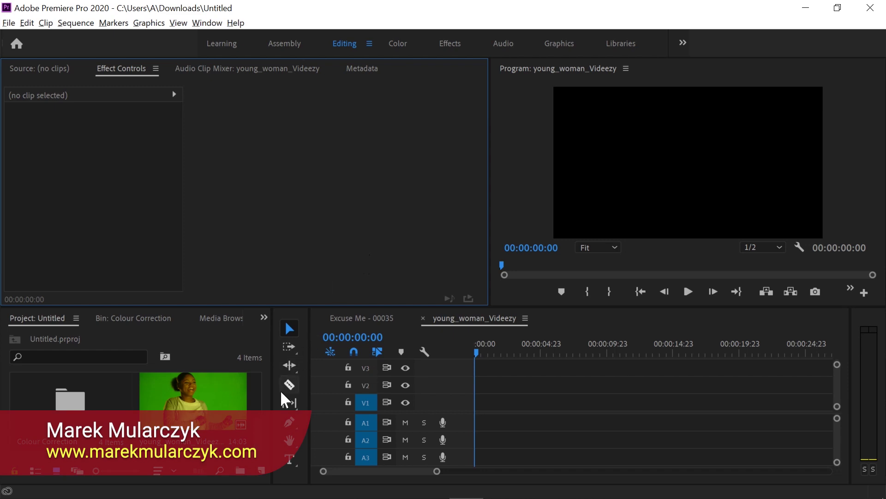
# Place the young_woman clip on the timeline and move the playhead to 00:00:03:03
pyautogui.click(257, 441)
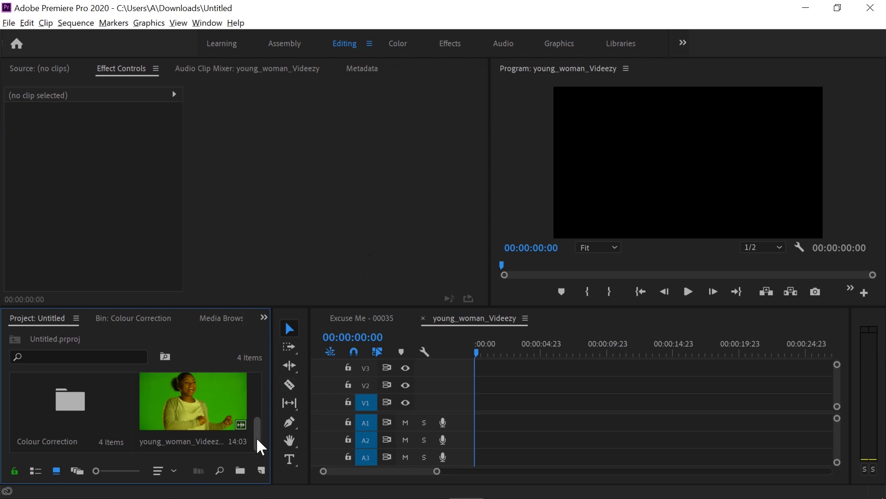
pyautogui.click(206, 405)
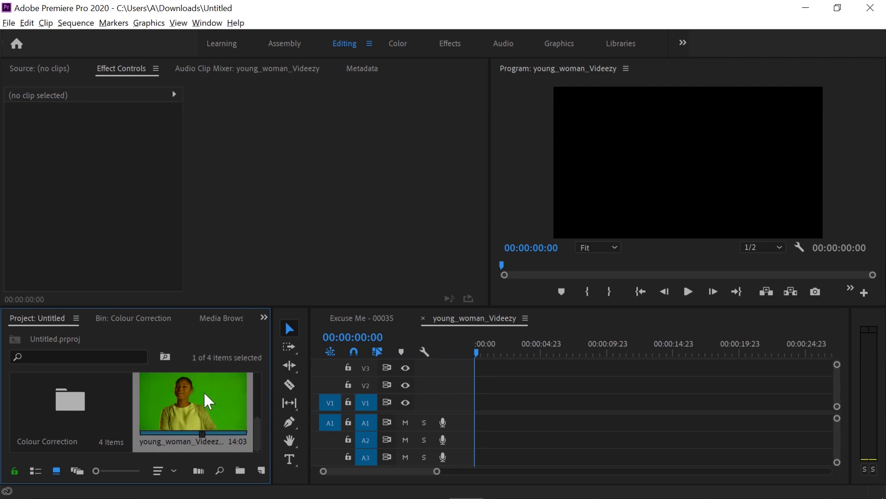
pyautogui.moveTo(196, 406); pyautogui.dragTo(474, 409)
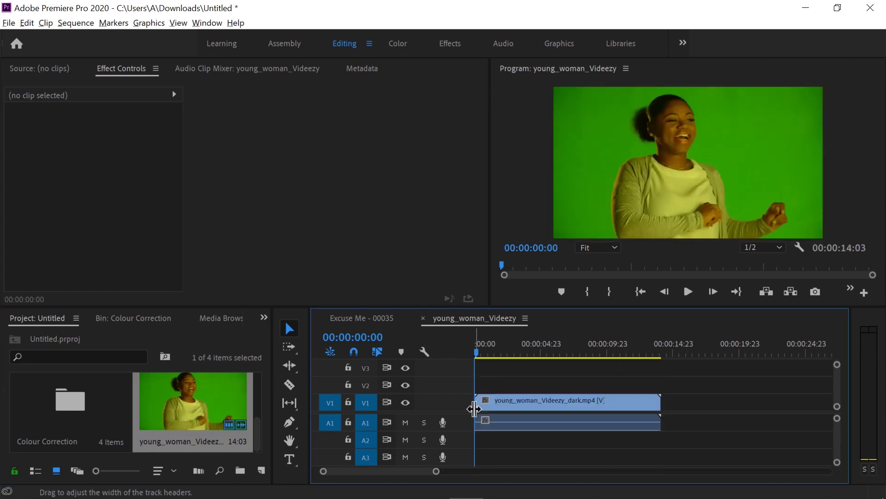
pyautogui.click(517, 353)
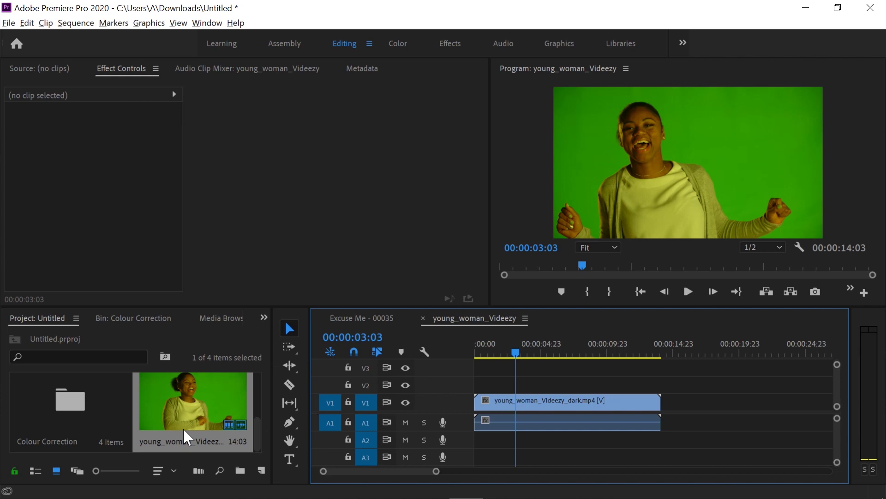
# File the clip in the Colour Correction bin and rename it 'Colour correction'
pyautogui.moveTo(197, 410); pyautogui.dragTo(80, 410)
pyautogui.doubleClick(76, 405)
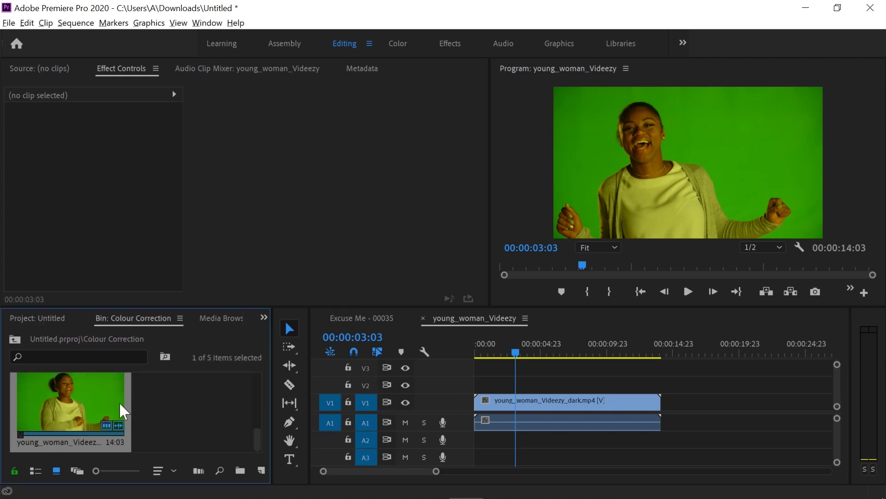
pyautogui.moveTo(257, 440); pyautogui.dragTo(257, 419)
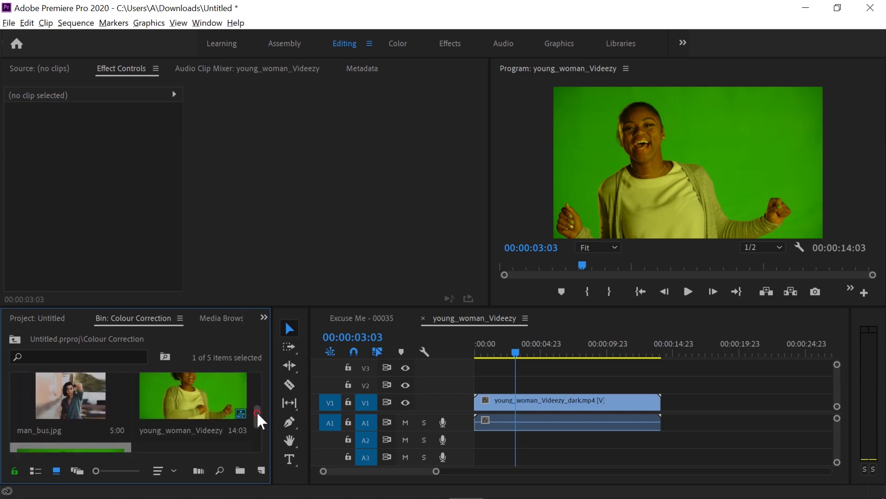
pyautogui.click(195, 439)
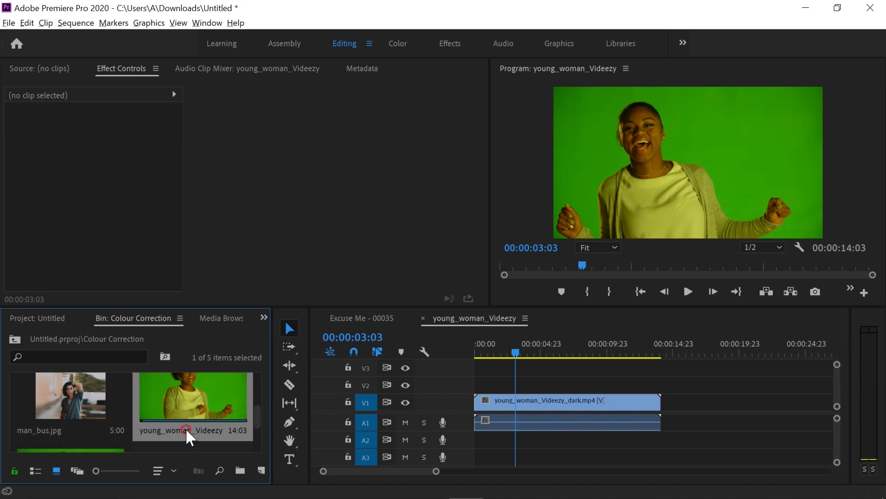
pyautogui.click(187, 429)
pyautogui.write('Colour co')
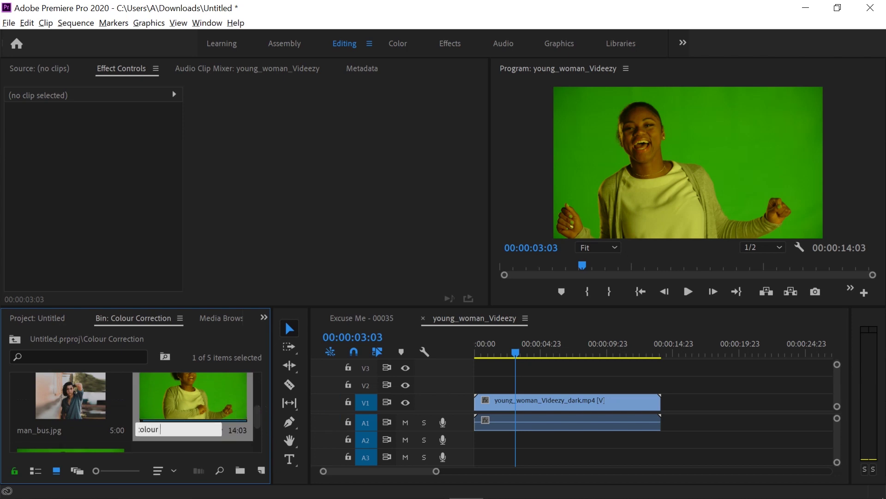
pyautogui.write('rrection')
pyautogui.click(206, 397)
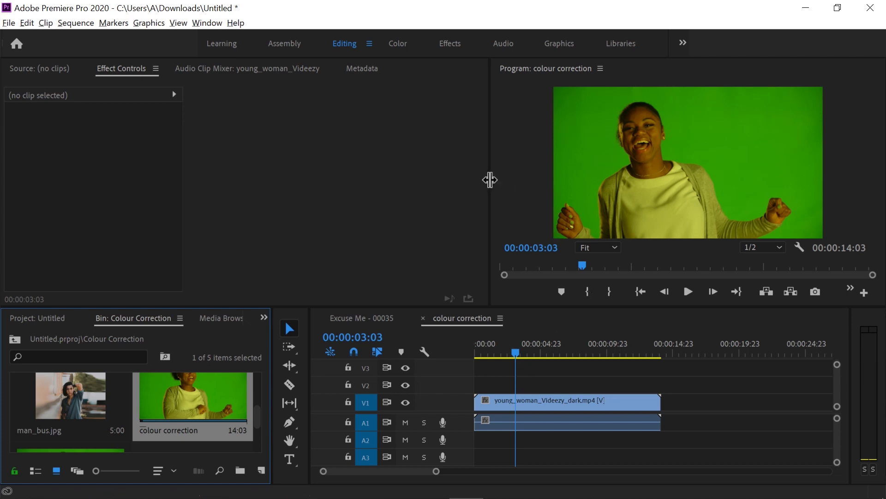
# Widen and heighten the Program monitor by dragging its dividers with Effect Controls and the timeline
pyautogui.moveTo(490, 180); pyautogui.dragTo(416, 179)
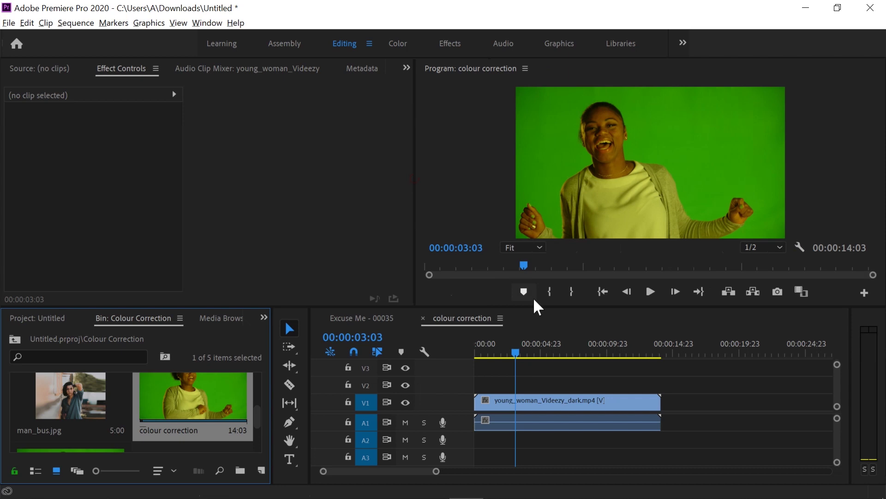
pyautogui.moveTo(536, 306); pyautogui.dragTo(459, 213)
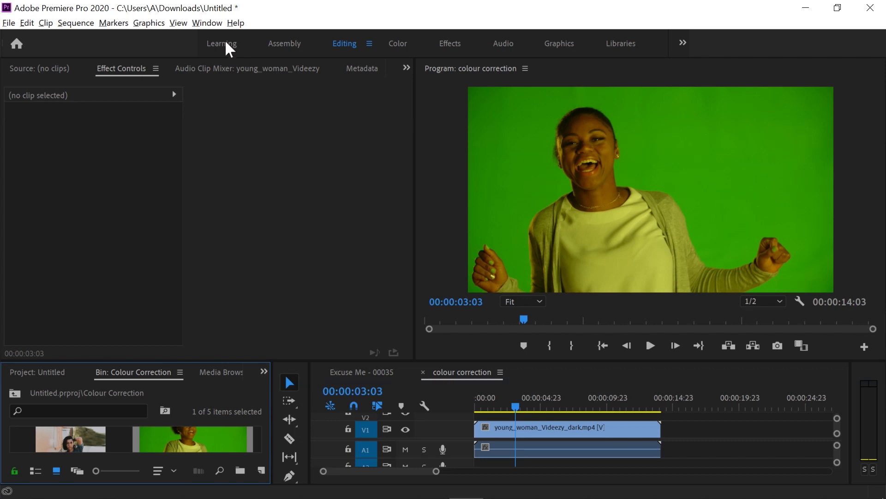
# Show the Lumetri Color panel from the Window menu and collapse its Basic Correction section
pyautogui.click(210, 23)
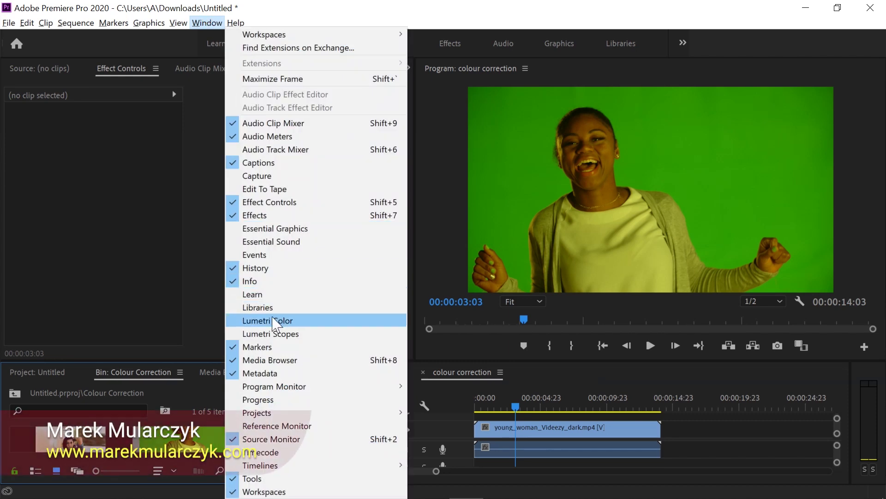
pyautogui.click(269, 320)
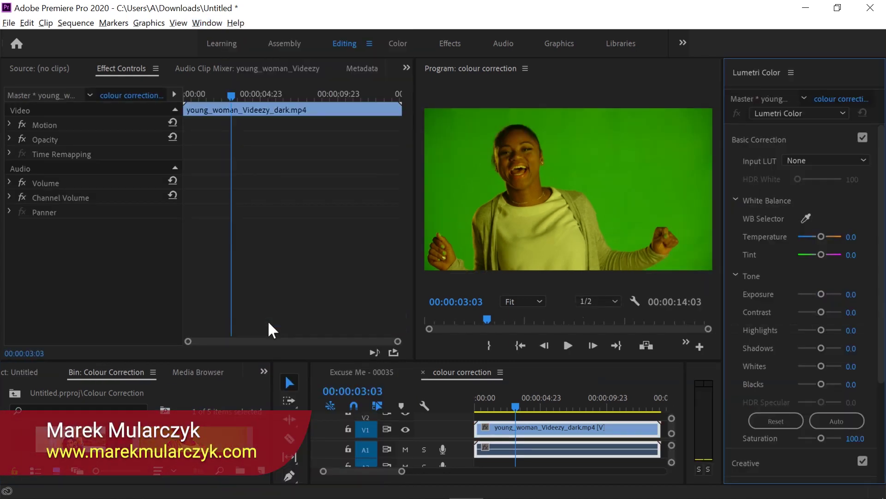
pyautogui.click(771, 139)
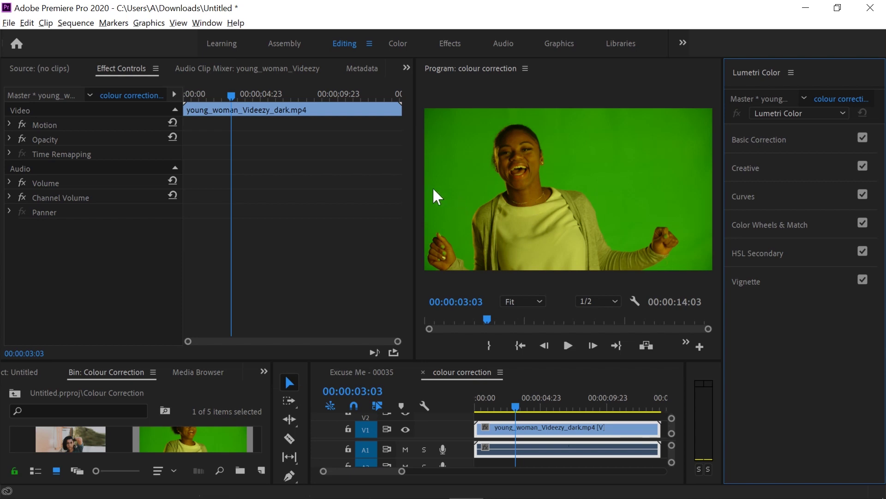
# Widen the Program monitor, narrow the Effect Controls timeline, and expand Lumetri's Basic Correction section
pyautogui.moveTo(416, 188); pyautogui.dragTo(255, 194)
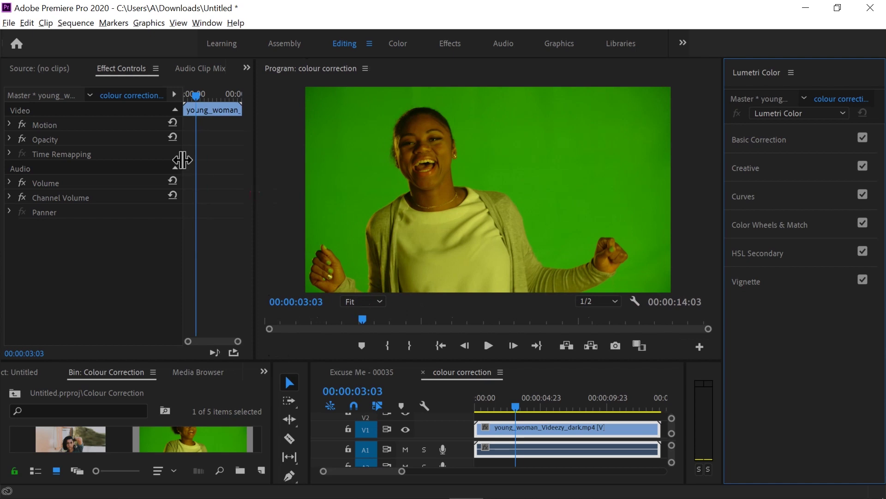
pyautogui.moveTo(176, 159); pyautogui.dragTo(151, 160)
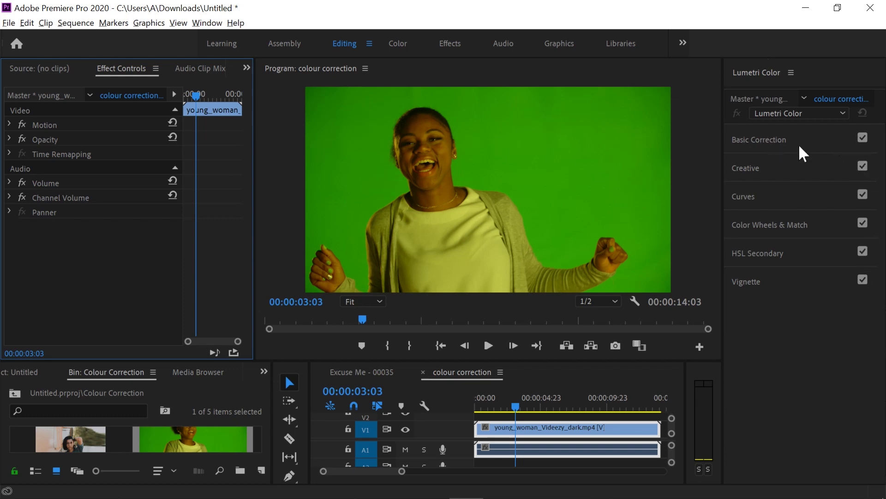
pyautogui.click(781, 140)
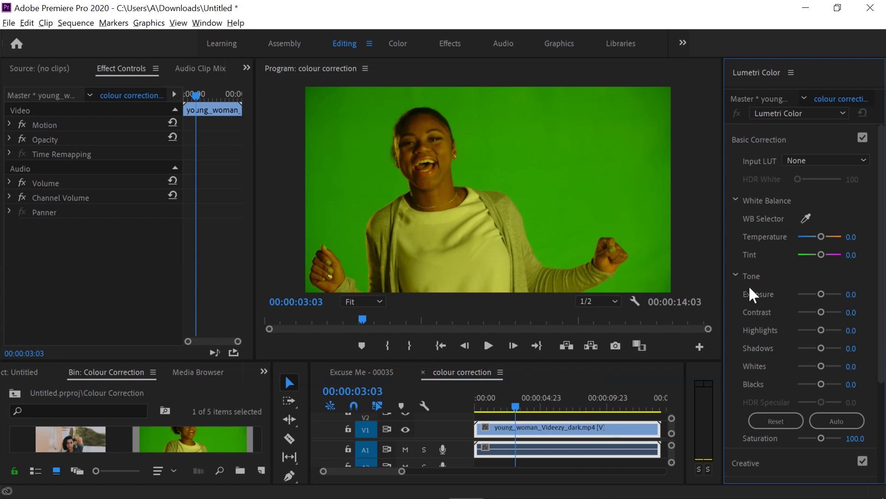
# Apply Lumetri Color to the green-screen clip and set Exposure to 1.0
pyautogui.moveTo(722, 263); pyautogui.dragTo(692, 263)
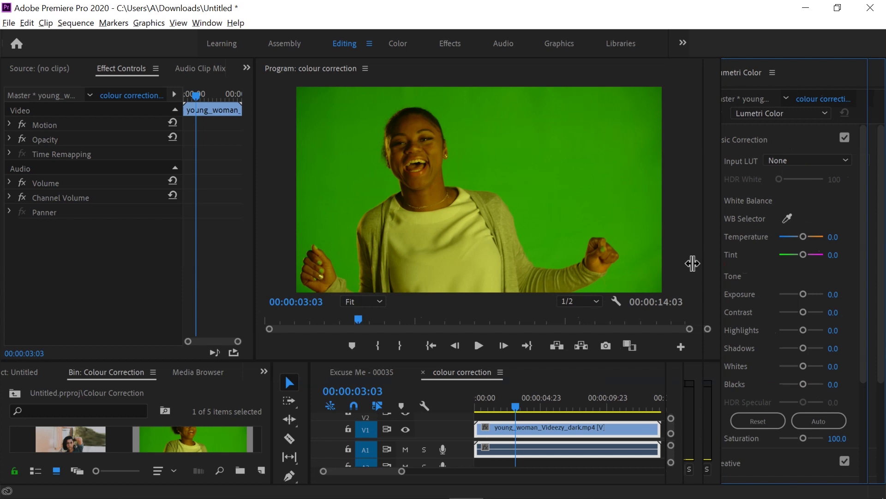
pyautogui.click(806, 295)
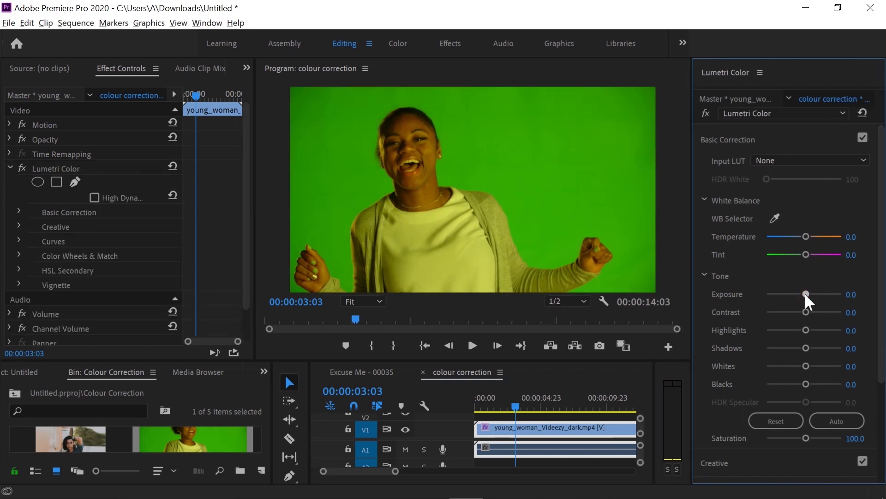
pyautogui.moveTo(806, 296); pyautogui.dragTo(809, 296)
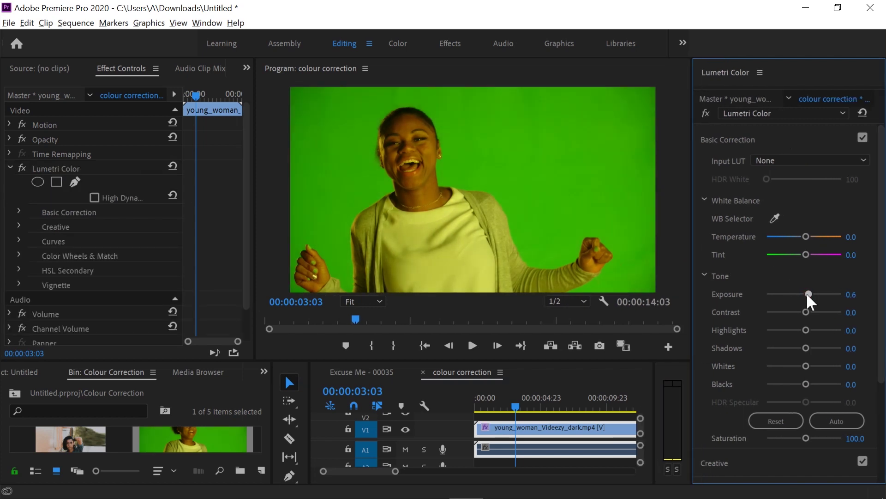
pyautogui.click(851, 295)
pyautogui.write('1')
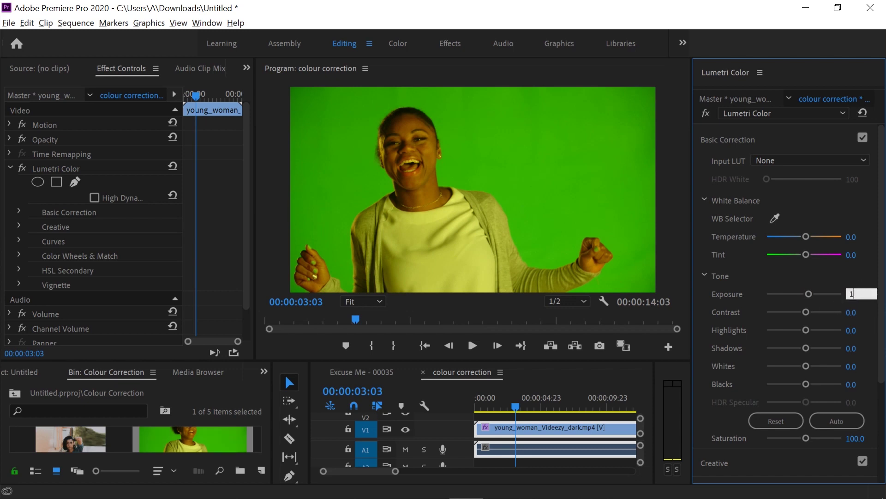
pyautogui.press('Return')
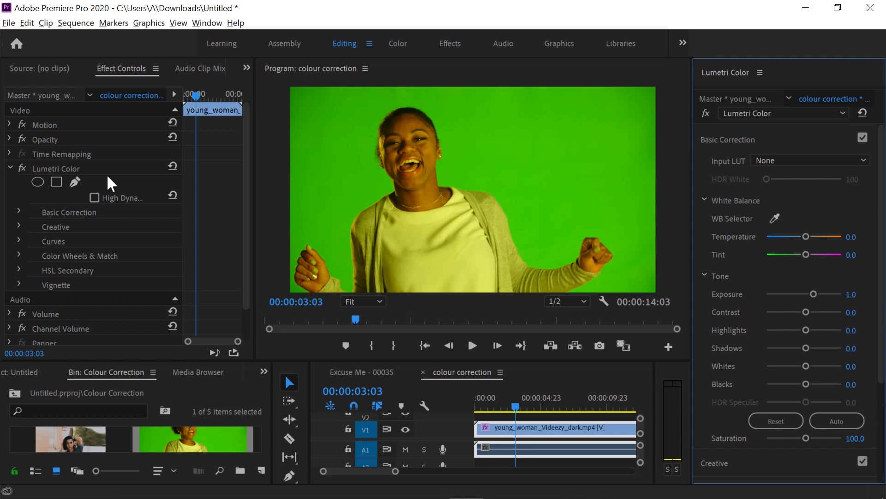
# Toggle Lumetri Color off and on to compare with the original, leaving the effect selected
pyautogui.click(22, 169)
pyautogui.click(21, 169)
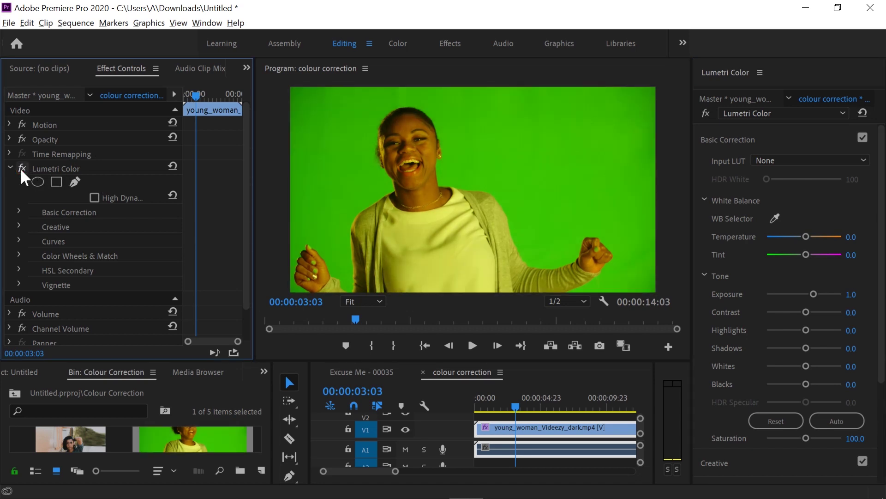
pyautogui.click(69, 169)
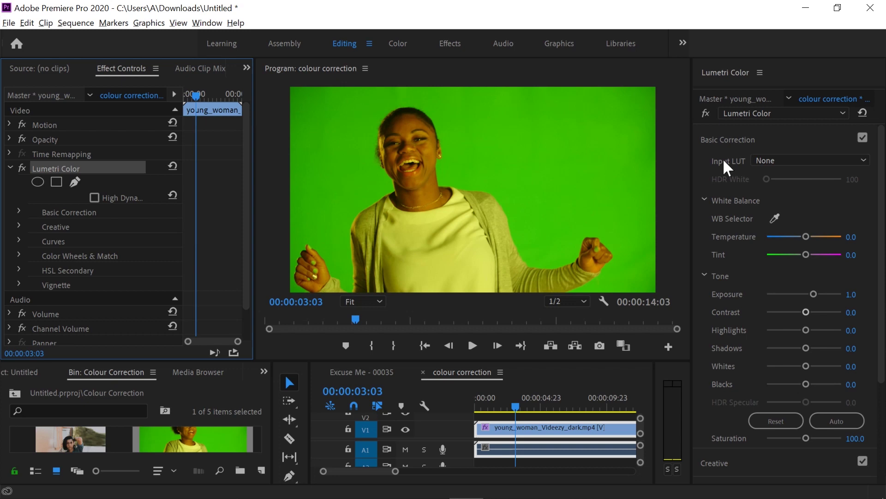
pyautogui.click(855, 164)
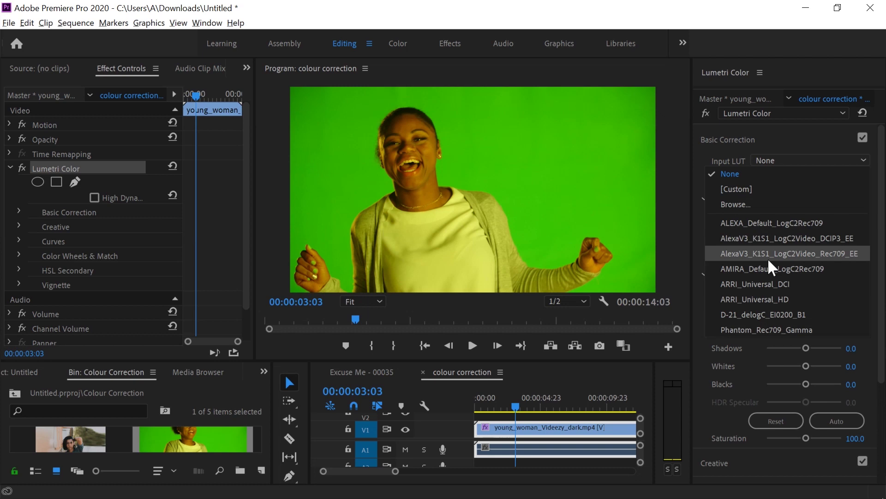
pyautogui.click(770, 143)
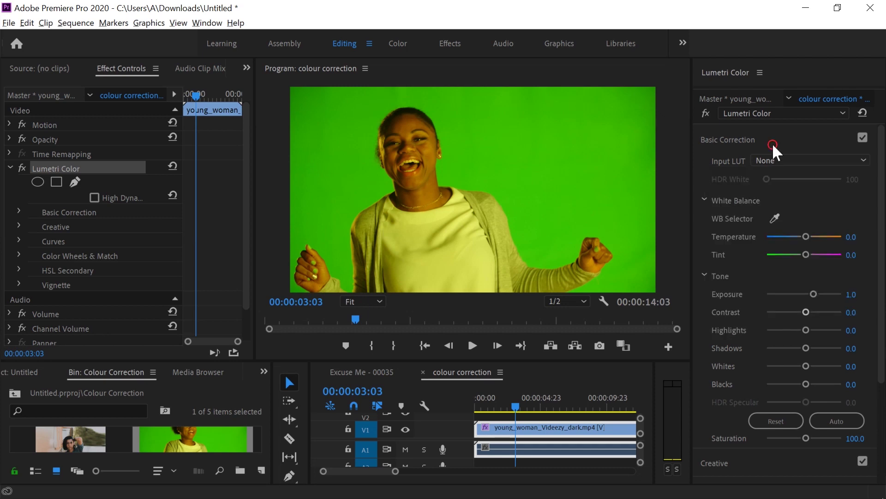
pyautogui.click(773, 144)
pyautogui.click(773, 144)
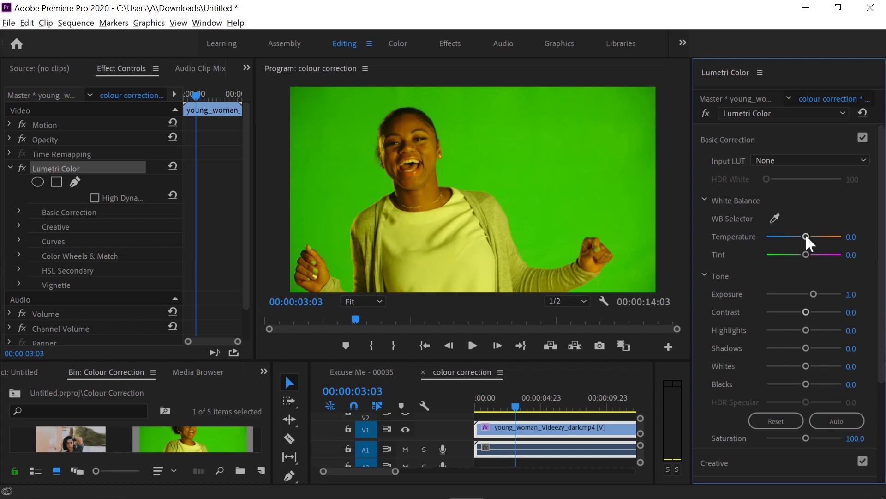
pyautogui.moveTo(807, 236); pyautogui.dragTo(836, 259)
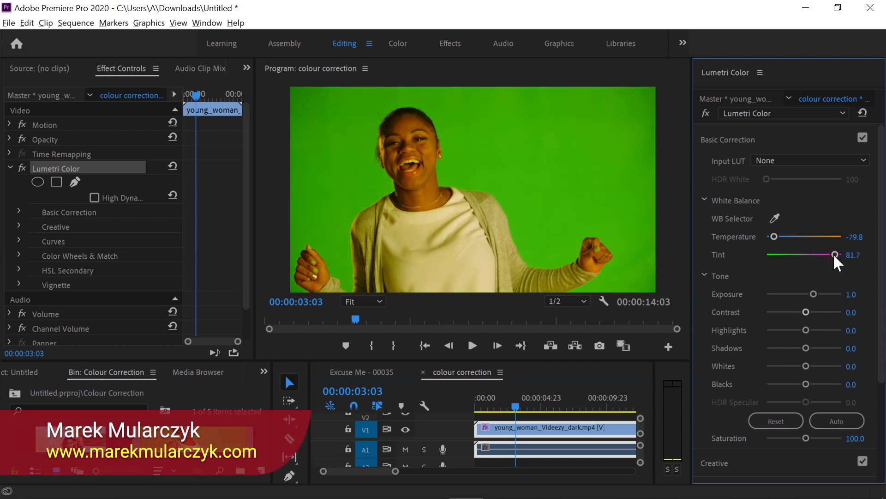
pyautogui.doubleClick(835, 255)
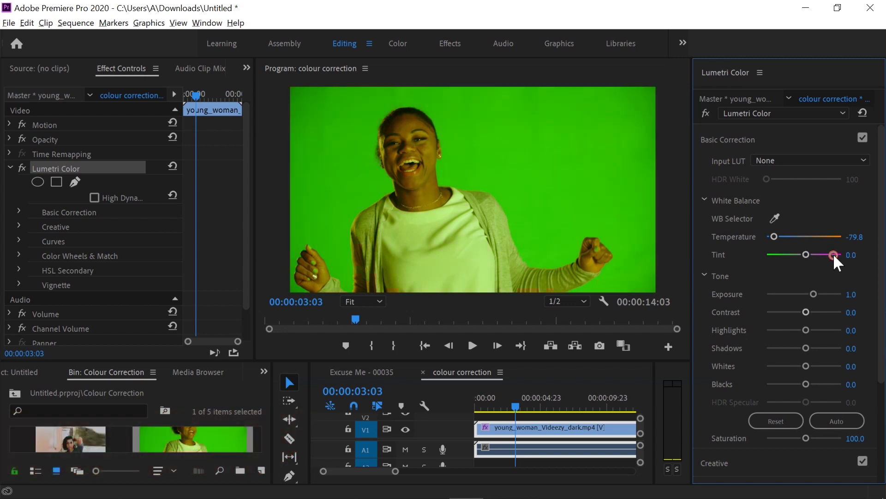
pyautogui.doubleClick(774, 237)
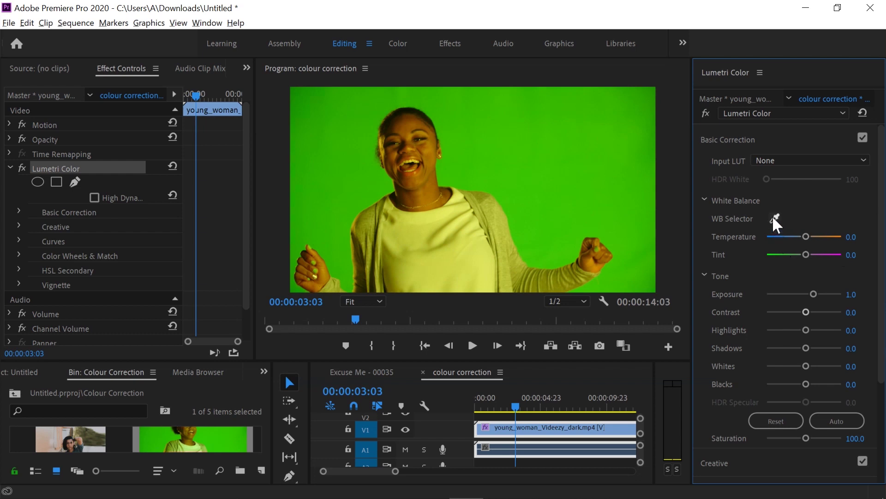
# Sample the shirt with the WB Selector, giving Temperature -169.3 and Tint 118.5
pyautogui.click(775, 219)
pyautogui.click(432, 217)
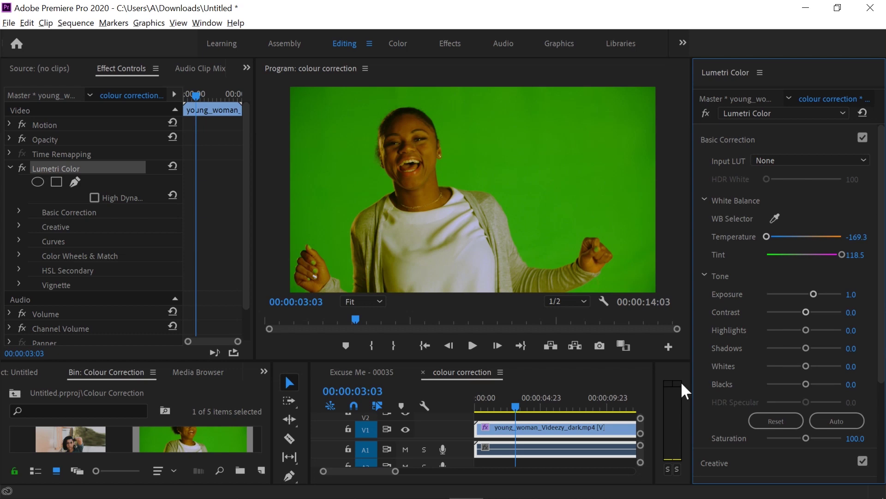
# Enlarge the bin, place man_bus.jpg on V1 after the video clip, and enlarge the Program monitor
pyautogui.moveTo(369, 471); pyautogui.dragTo(373, 471)
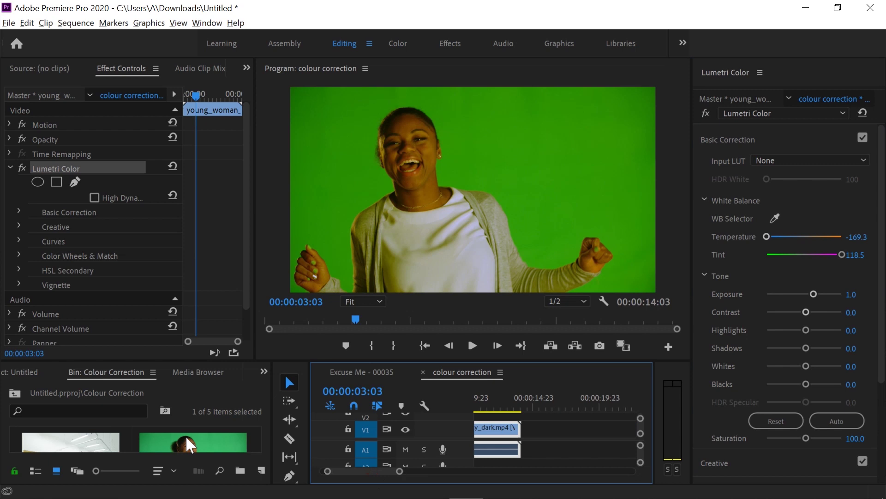
pyautogui.scroll(-1, 169, 450)
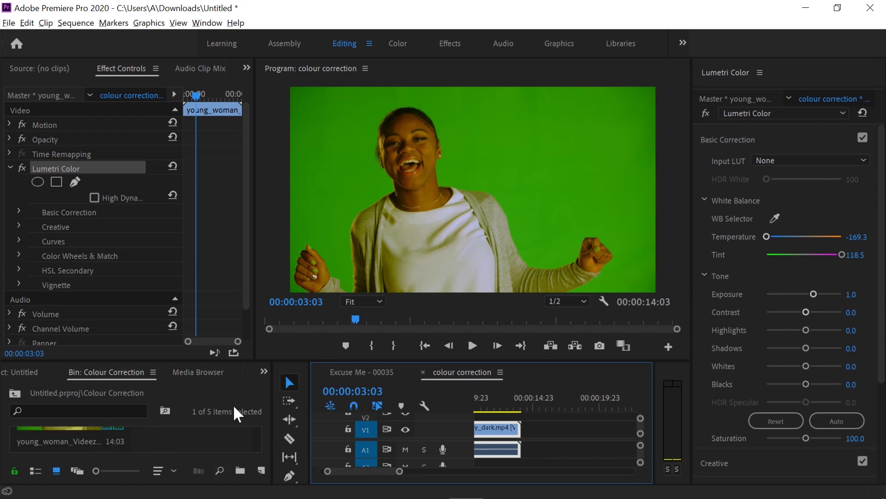
pyautogui.moveTo(214, 361); pyautogui.dragTo(215, 268)
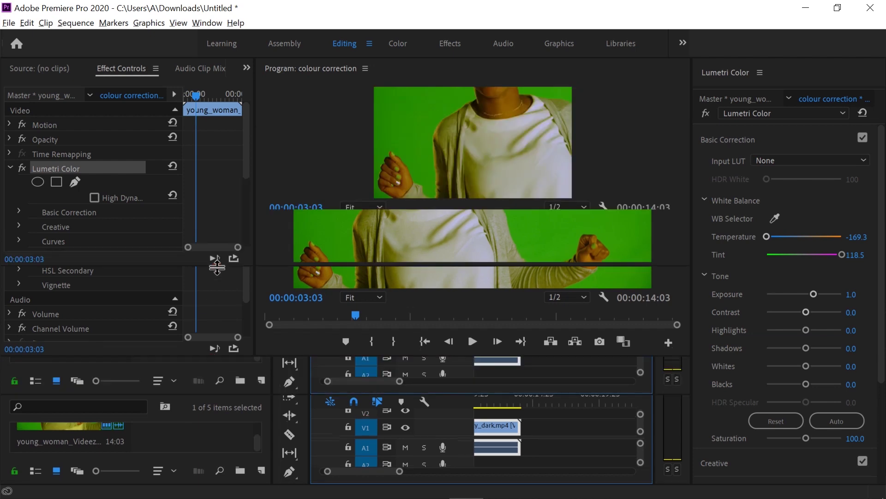
pyautogui.click(93, 337)
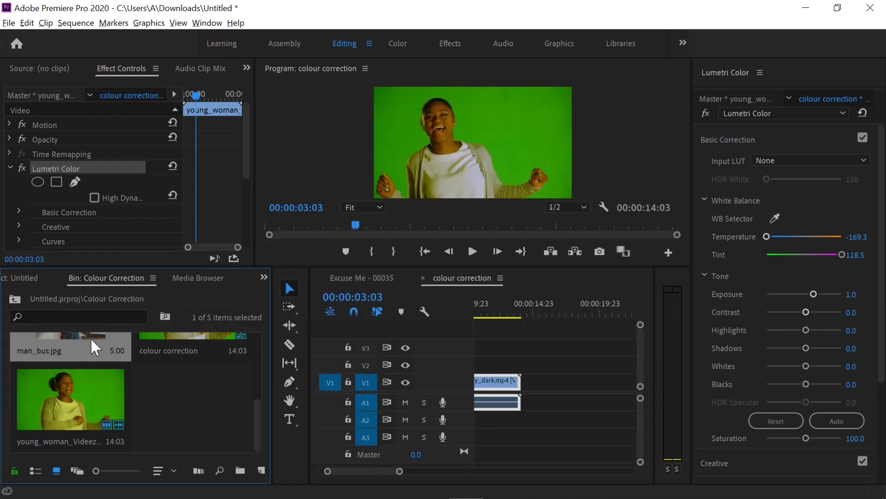
pyautogui.moveTo(87, 336); pyautogui.dragTo(538, 390)
pyautogui.click(565, 312)
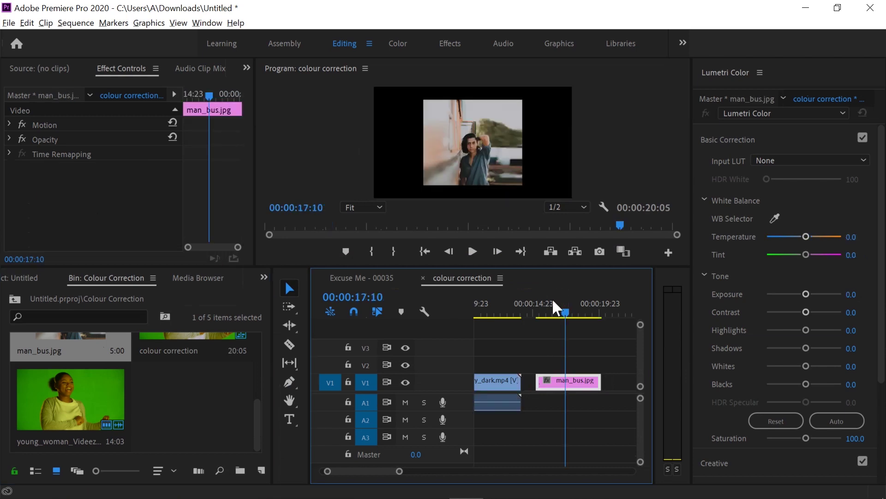
pyautogui.moveTo(513, 268); pyautogui.dragTo(492, 369)
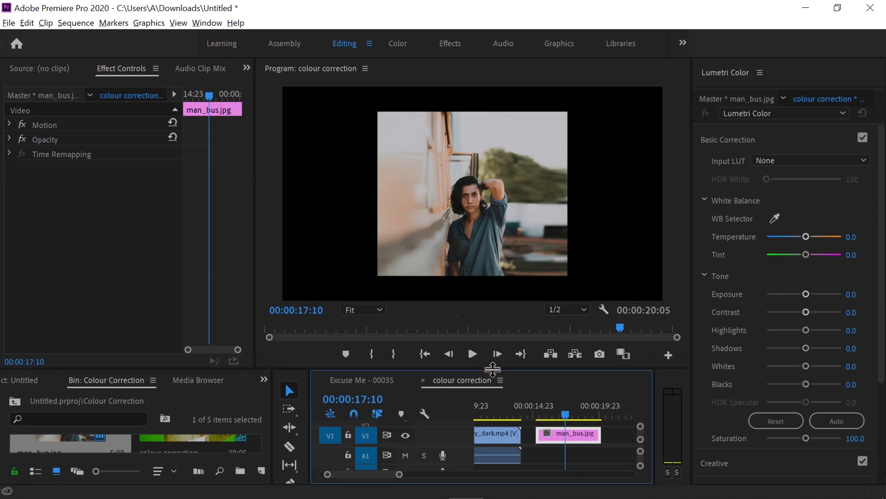
# Set man_bus.jpg to frame size and apply Lumetri Color with Exposure raised to 0.9
pyautogui.rightClick(554, 443)
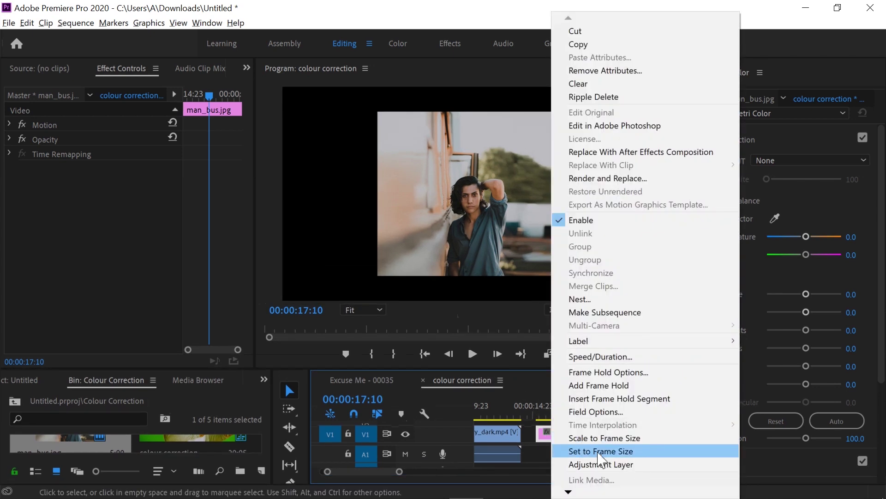
pyautogui.click(599, 453)
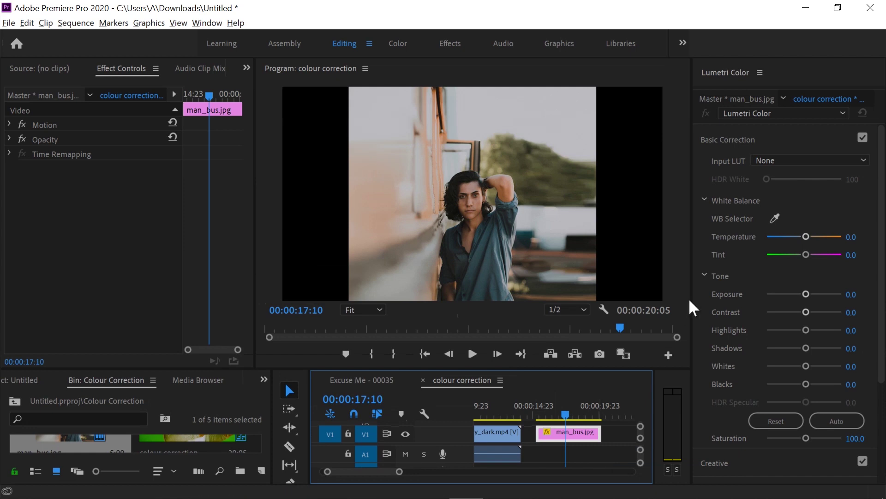
pyautogui.click(808, 294)
pyautogui.moveTo(808, 292); pyautogui.dragTo(810, 294)
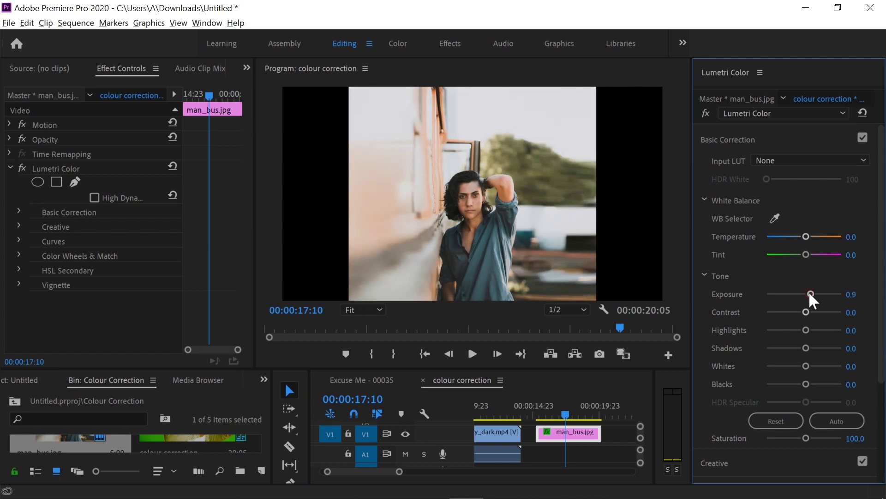
pyautogui.click(776, 219)
# White-balance the photo from its bright background (Temperature 3.4, Tint -5.7), comparing via the fx bypass
pyautogui.click(574, 216)
pyautogui.click(707, 116)
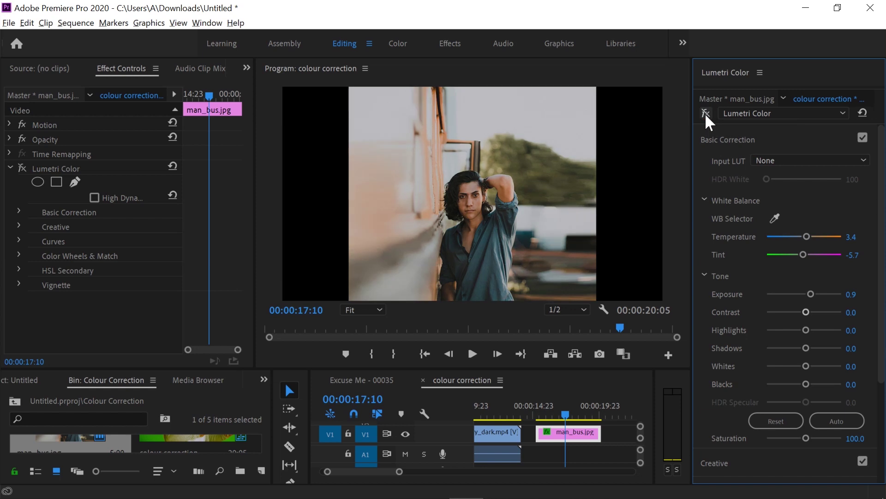
pyautogui.click(707, 116)
pyautogui.click(707, 114)
pyautogui.click(706, 115)
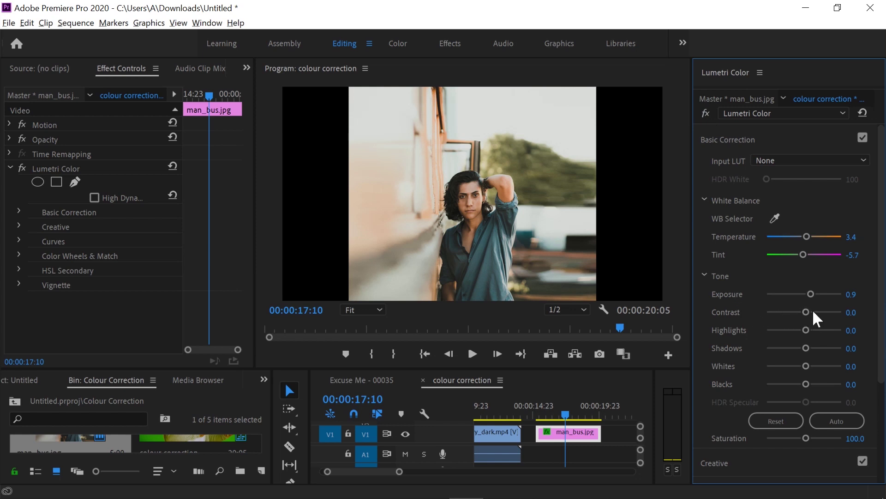
# Adjust the photo's Tone: Contrast 26.6, Highlights 24.8, Shadows -8.3, Whites 8.3, Blacks -1.0
pyautogui.moveTo(808, 317); pyautogui.dragTo(816, 318)
pyautogui.moveTo(806, 331); pyautogui.dragTo(802, 355)
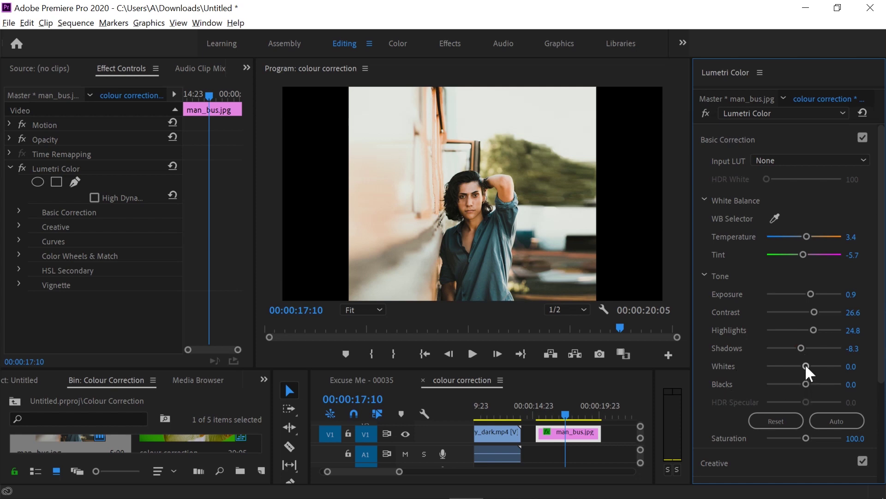
pyautogui.moveTo(805, 365); pyautogui.dragTo(807, 366)
pyautogui.moveTo(806, 384); pyautogui.dragTo(803, 385)
pyautogui.click(855, 384)
pyautogui.write('-1')
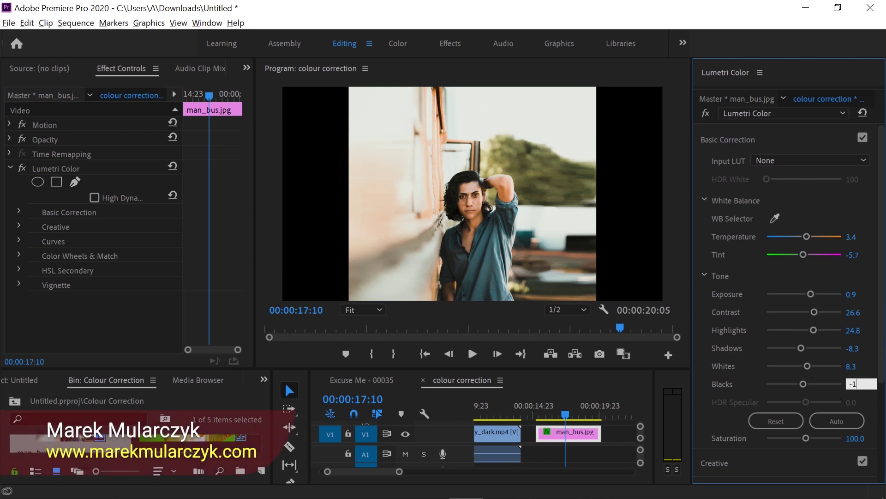
pyautogui.press('Return')
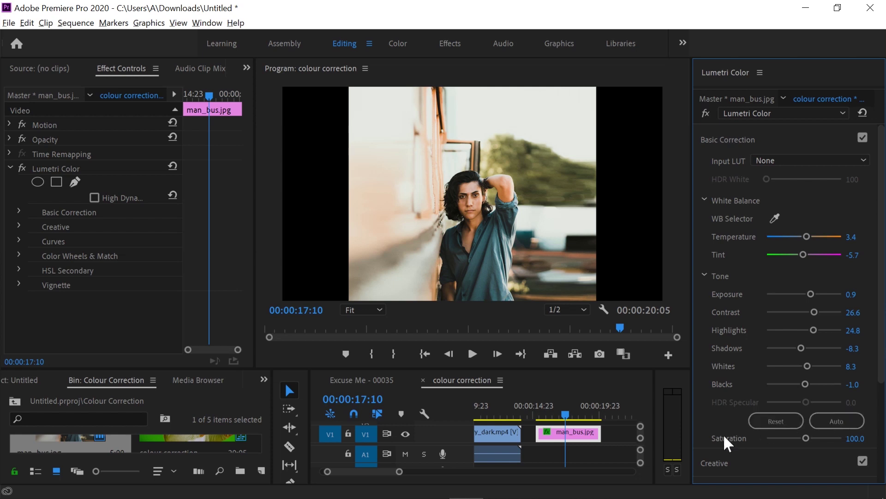
# Raise the photo's saturation to 108.3, compare against the bypassed effect, then show Creative settings
pyautogui.click(813, 437)
pyautogui.moveTo(813, 436); pyautogui.dragTo(806, 437)
pyautogui.click(705, 113)
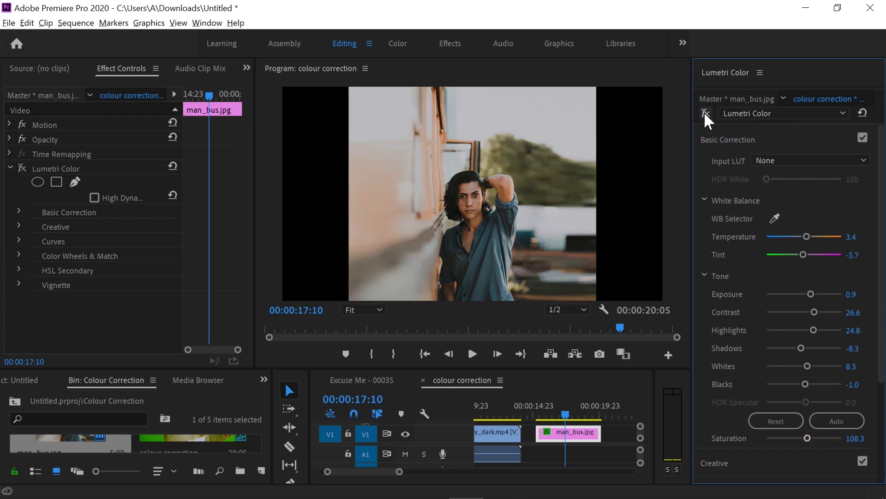
pyautogui.click(705, 112)
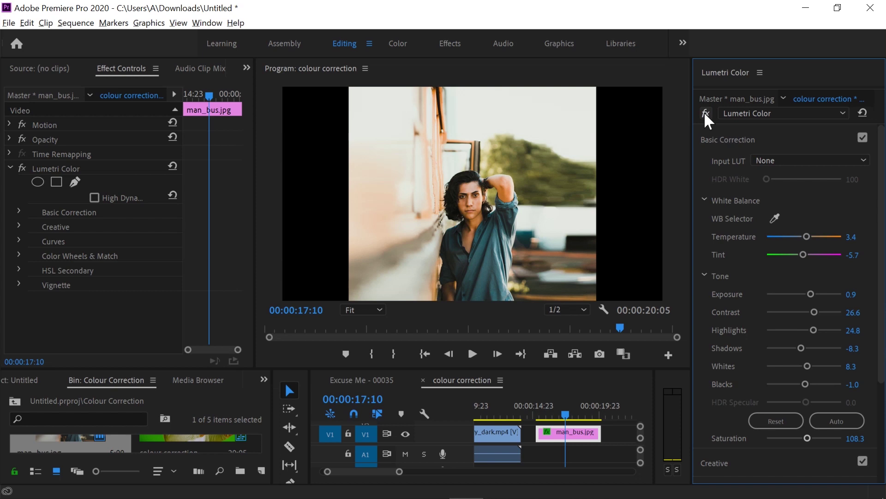
pyautogui.click(740, 137)
pyautogui.click(737, 169)
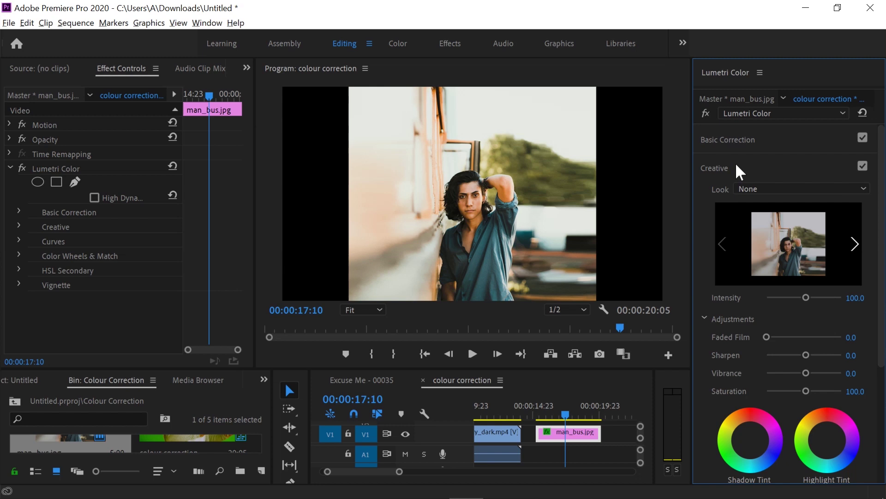
pyautogui.click(494, 412)
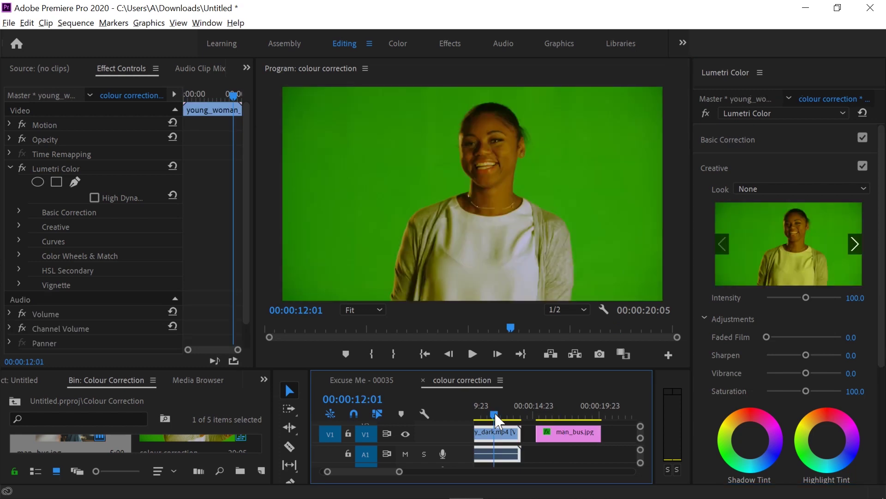
pyautogui.click(705, 113)
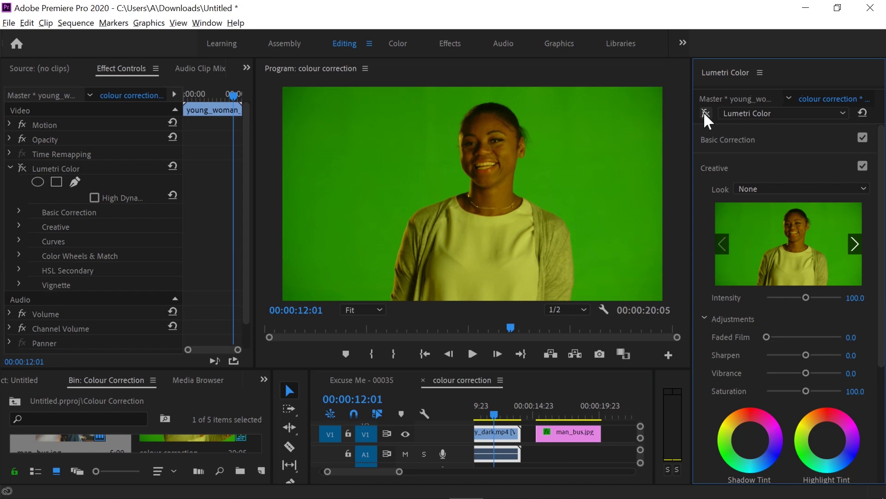
pyautogui.click(705, 113)
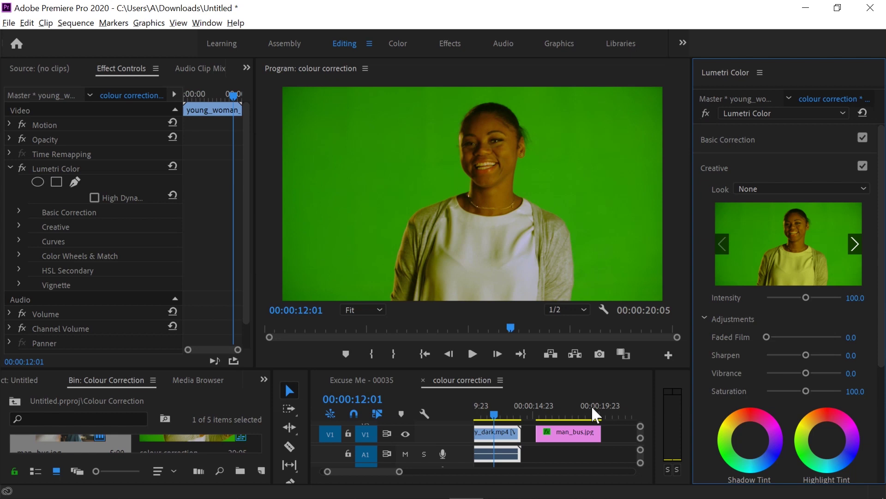
pyautogui.click(571, 418)
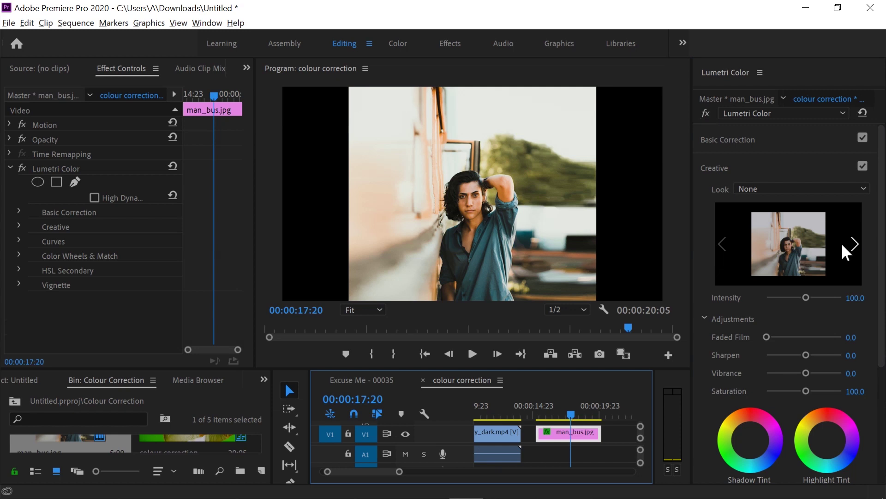
# Try the SL MATRIX GREEN and SL GOLD TOBACCO looks, then apply SL NOIR HDR
pyautogui.click(861, 188)
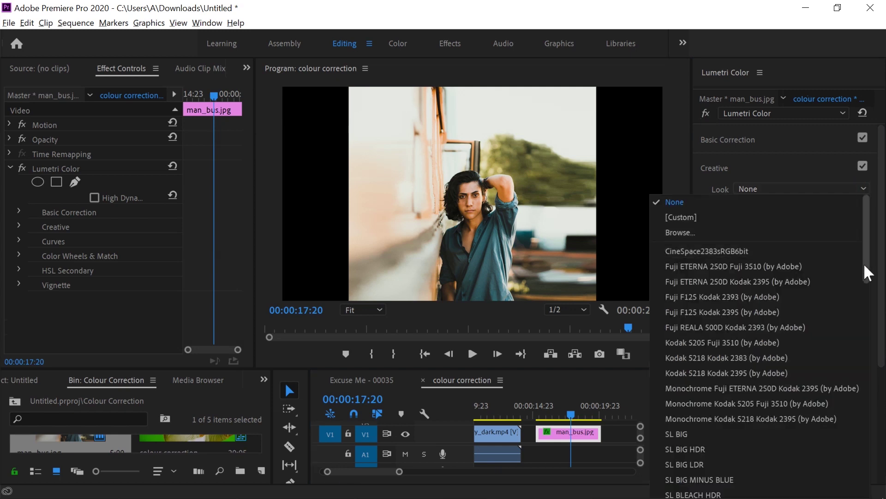
pyautogui.scroll(-10, 798, 387)
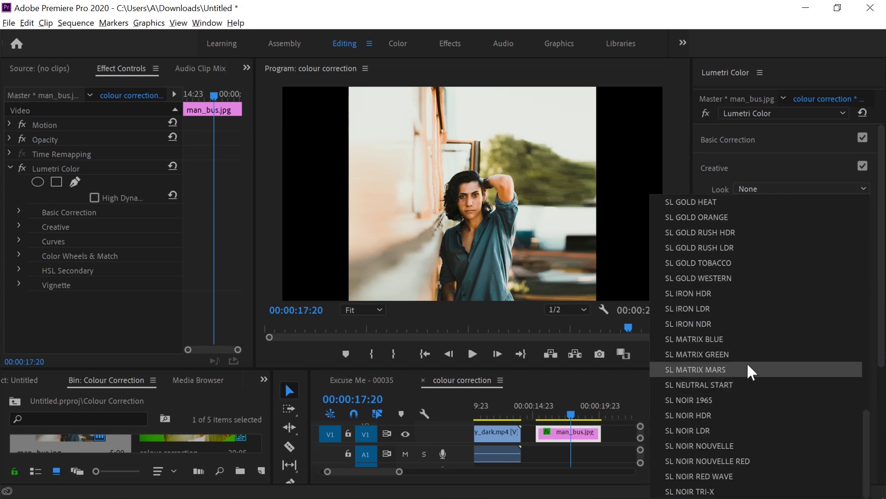
pyautogui.press('Escape')
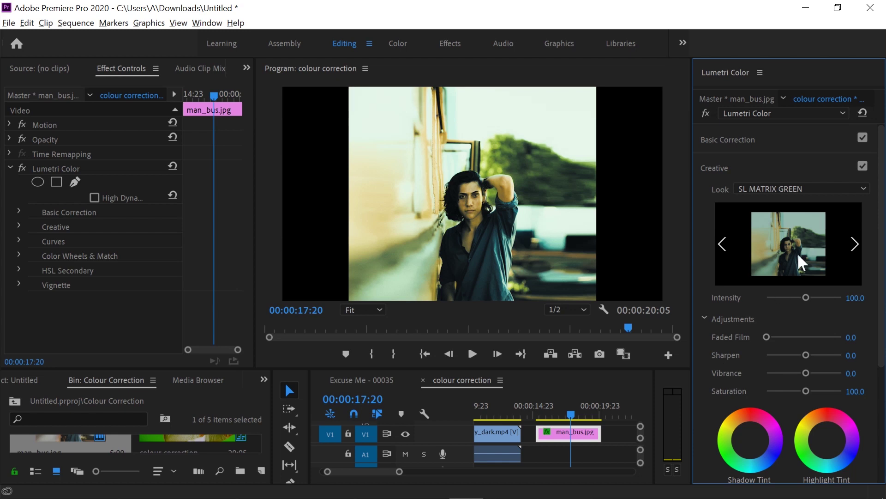
pyautogui.click(862, 190)
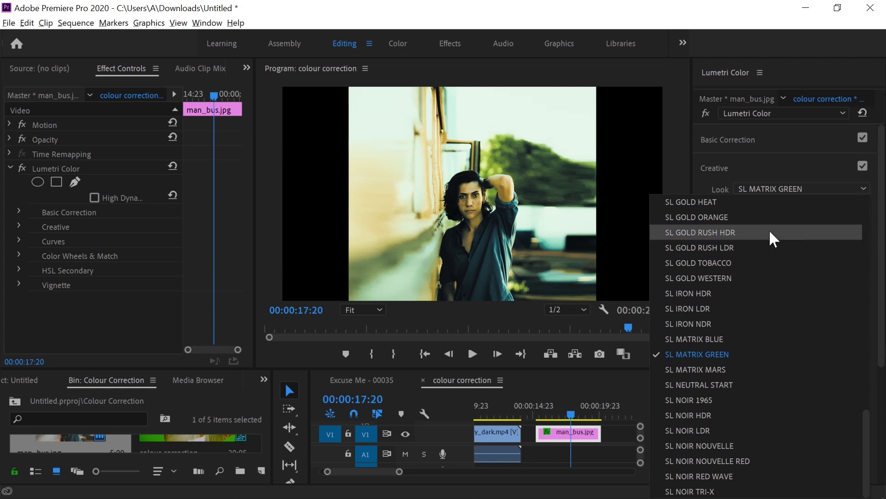
pyautogui.click(715, 262)
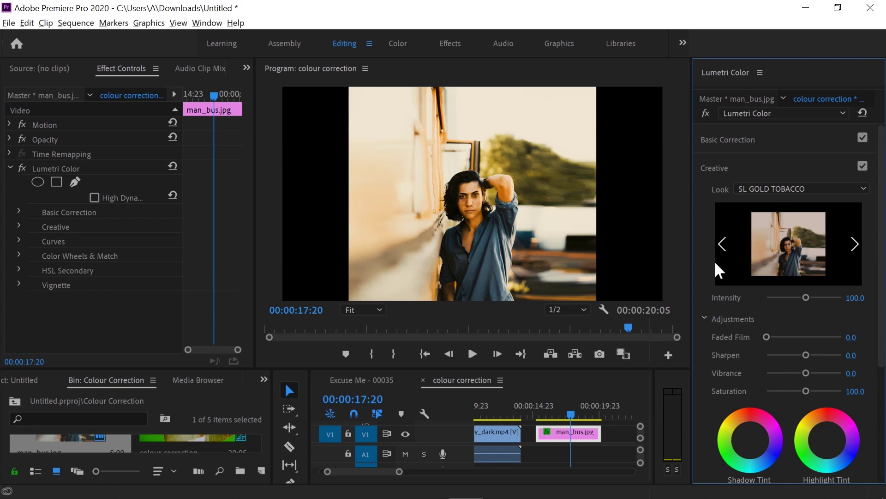
pyautogui.click(858, 185)
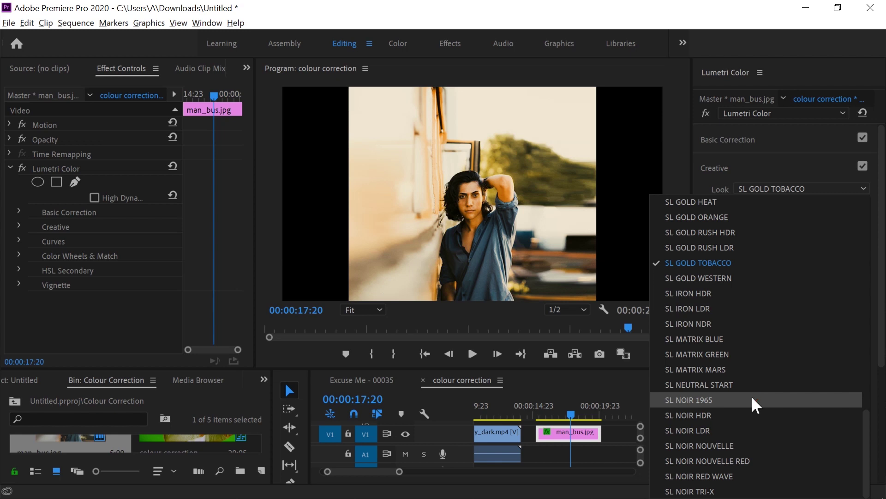
pyautogui.click(701, 414)
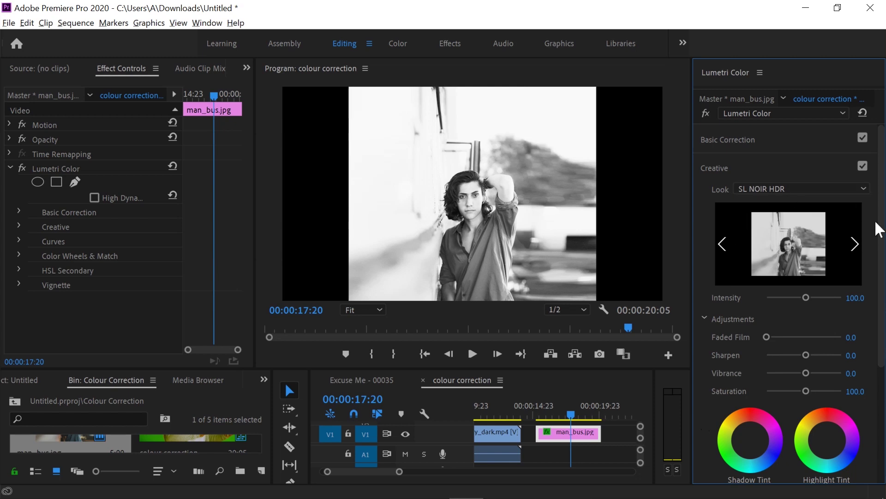
# Apply the SL NOIR LDR look, then browse the look previews through to SL GOLD WESTERN
pyautogui.click(853, 243)
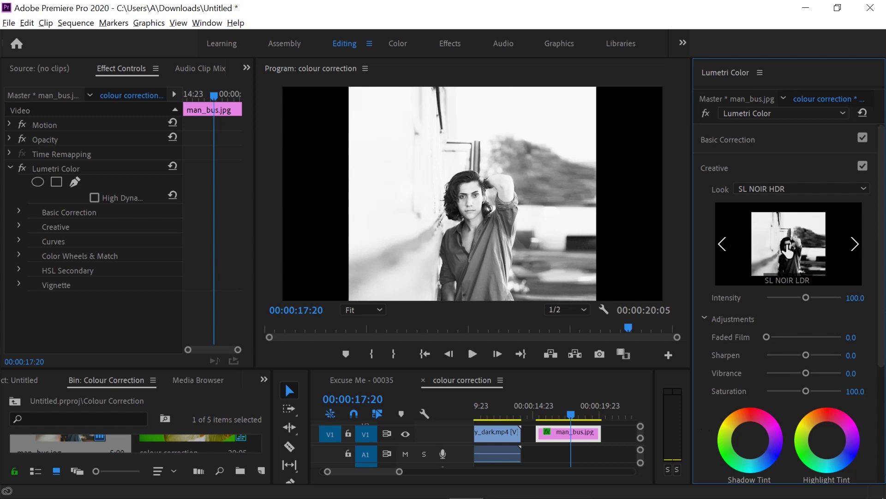
pyautogui.click(786, 243)
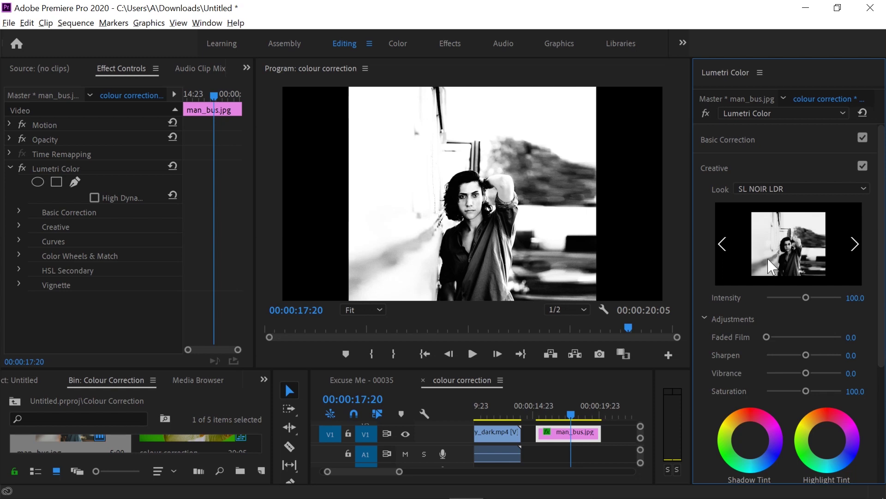
pyautogui.click(720, 242)
pyautogui.click(721, 242)
pyautogui.click(721, 242)
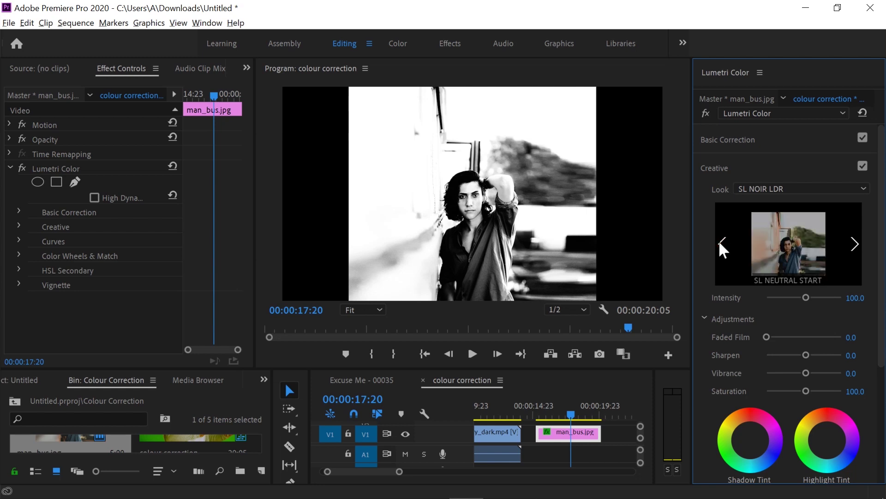
pyautogui.click(721, 242)
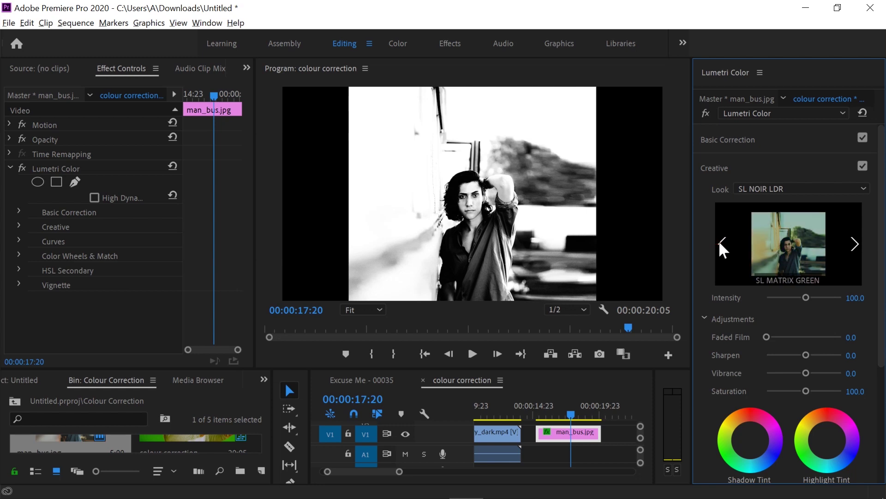
pyautogui.click(720, 242)
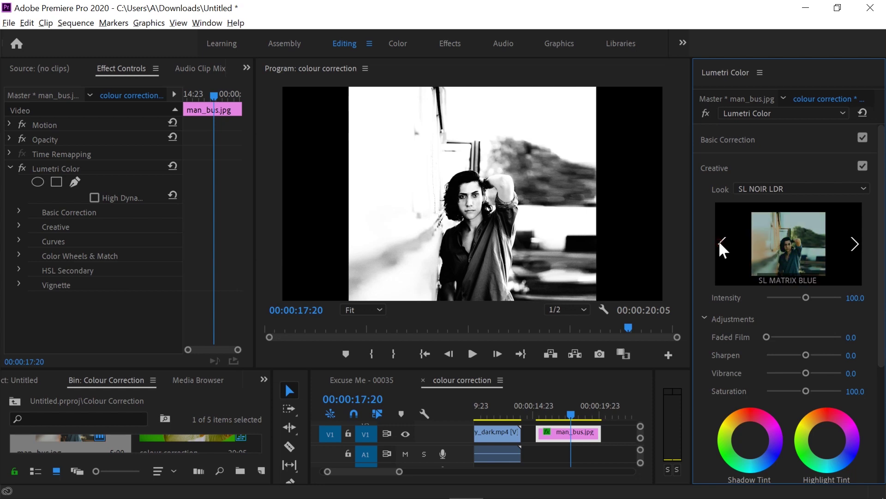
pyautogui.click(720, 242)
pyautogui.click(720, 242)
pyautogui.click(720, 242)
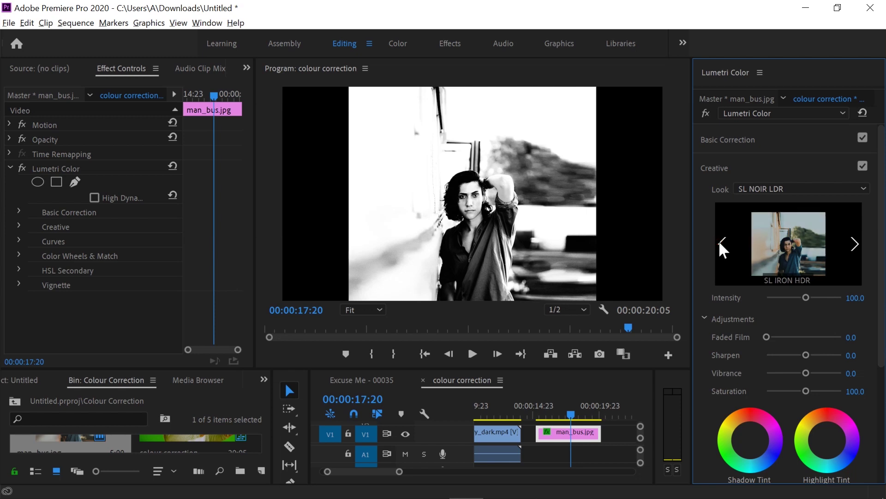
pyautogui.click(721, 242)
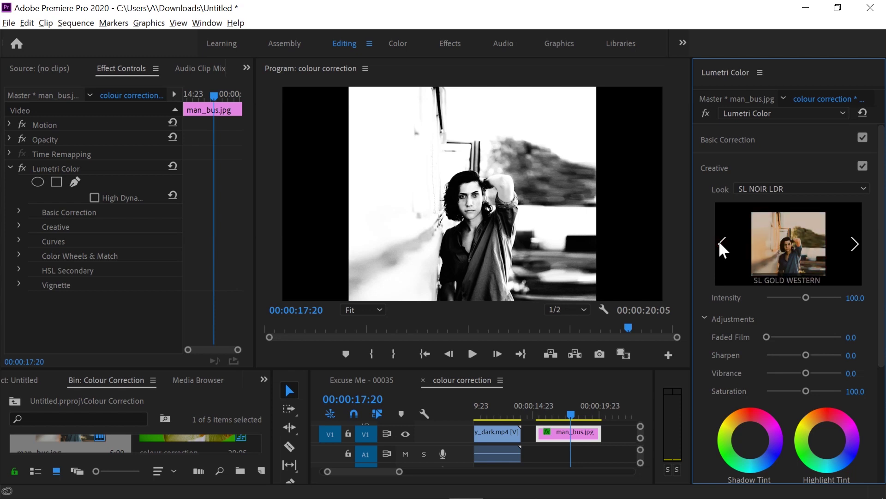
# Apply SL GOLD WESTERN at Intensity 122.9 with Faded Film 44.0 and Vibrance 15.6
pyautogui.click(783, 241)
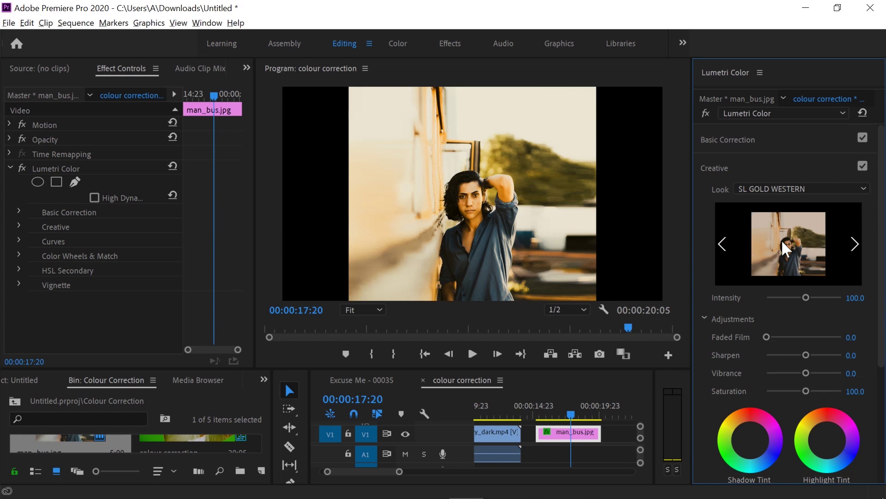
pyautogui.click(793, 297)
pyautogui.click(816, 298)
pyautogui.click(813, 297)
pyautogui.click(785, 337)
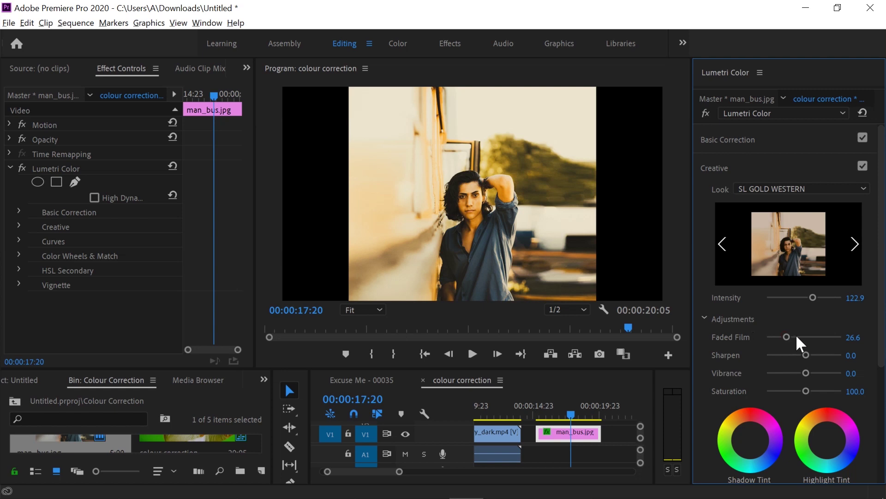
pyautogui.click(799, 337)
pyautogui.moveTo(806, 371); pyautogui.dragTo(809, 371)
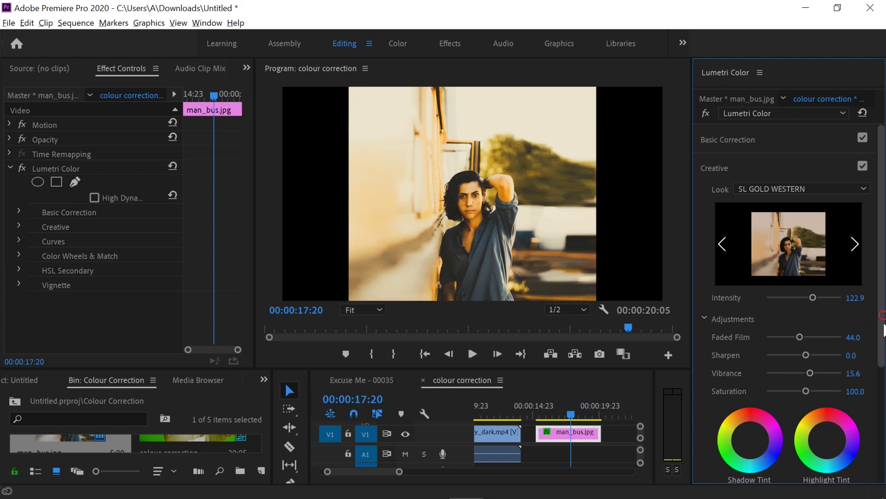
# Warm the highlights by shifting the Highlight Tint wheel toward its upper left
pyautogui.scroll(-1, 768, 379)
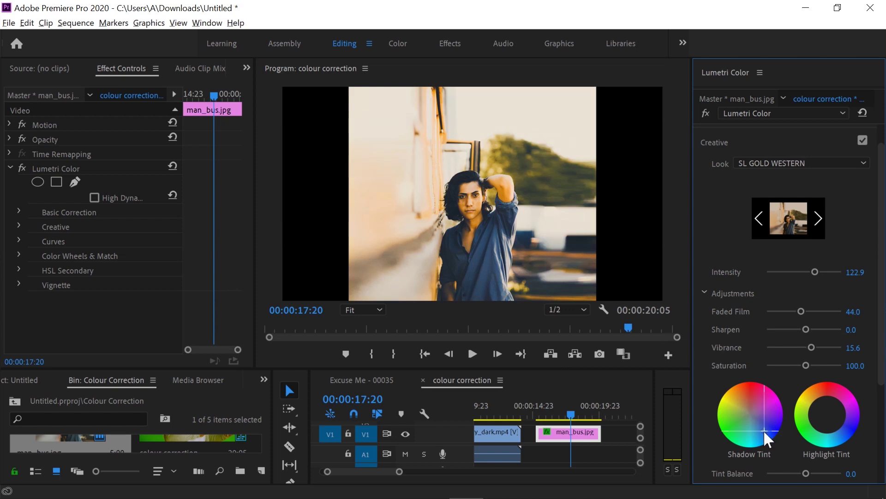
pyautogui.click(816, 403)
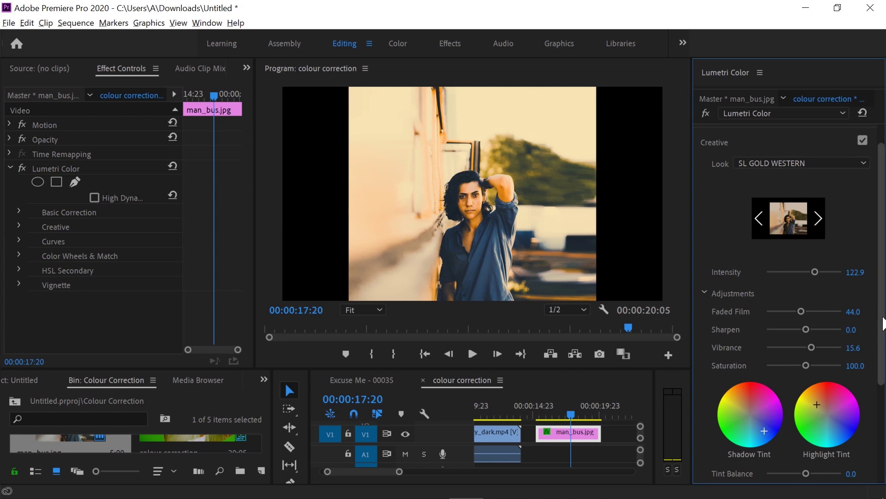
pyautogui.scroll(-1, 883, 322)
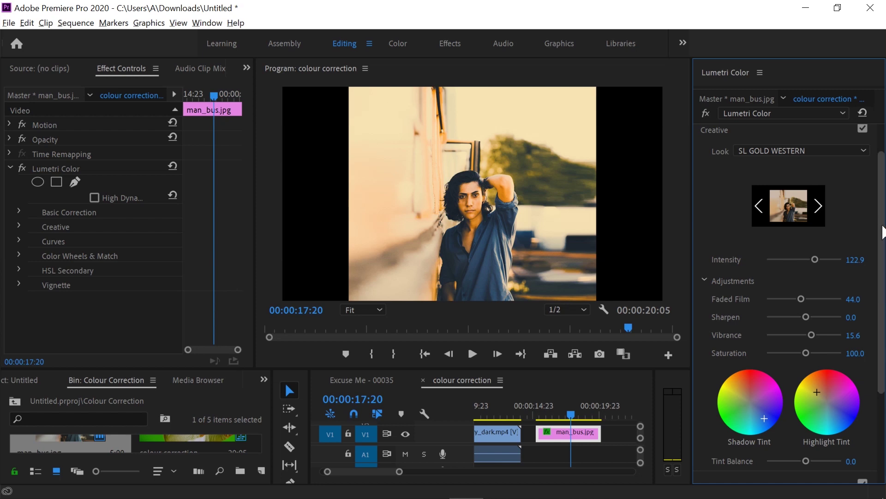
pyautogui.scroll(3, 883, 230)
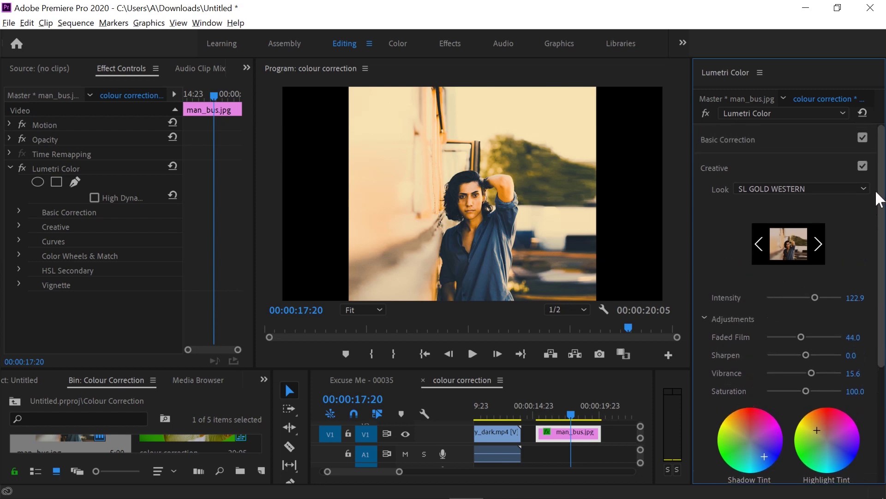
# Collapse Creative, delete the Lumetri Color effect from man_bus.jpg, and show the Curves section
pyautogui.click(732, 168)
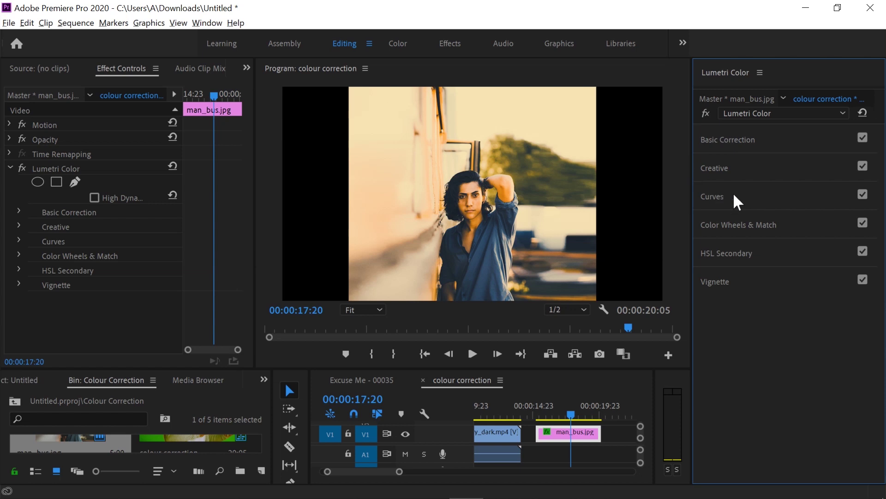
pyautogui.click(68, 168)
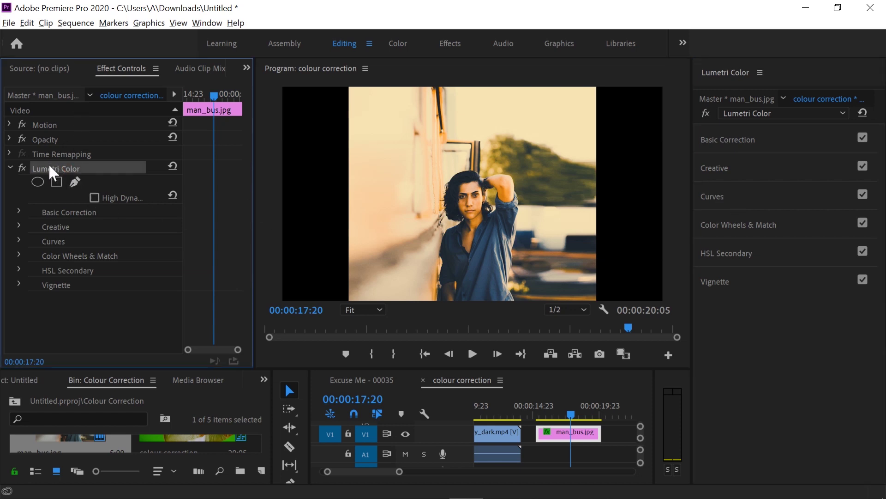
pyautogui.press('Delete')
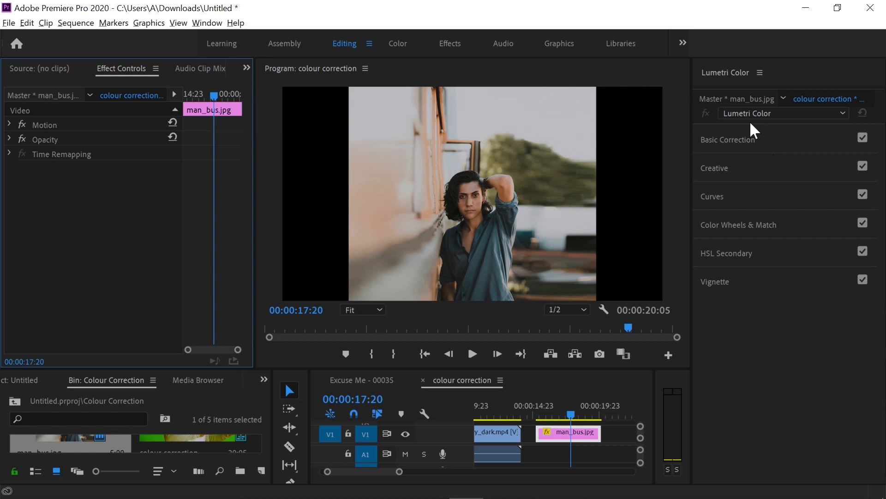
pyautogui.click(720, 195)
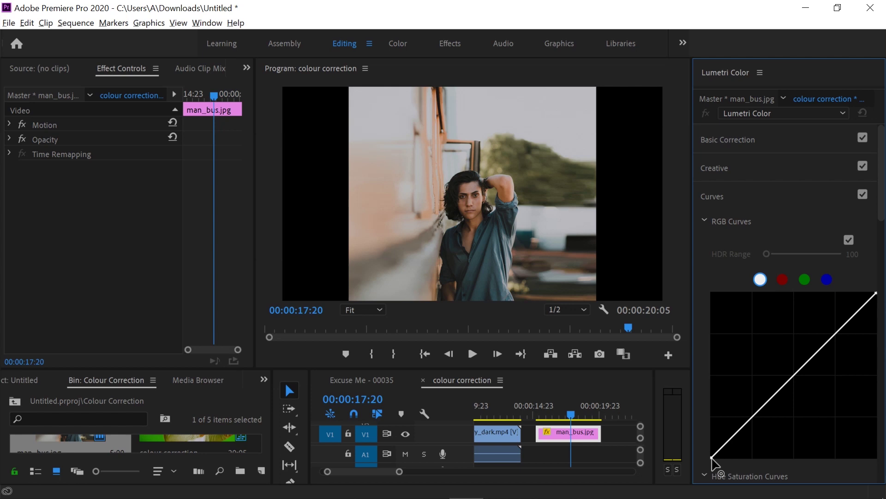
# Lift the RGB curve's black point, lower its white point, and add two points bowing it upward
pyautogui.moveTo(712, 458)
pyautogui.mouseDown()
pyautogui.moveTo(712, 427)
pyautogui.moveTo(709, 453)
pyautogui.moveTo(747, 460)
pyautogui.moveTo(717, 458)
pyautogui.mouseUp()
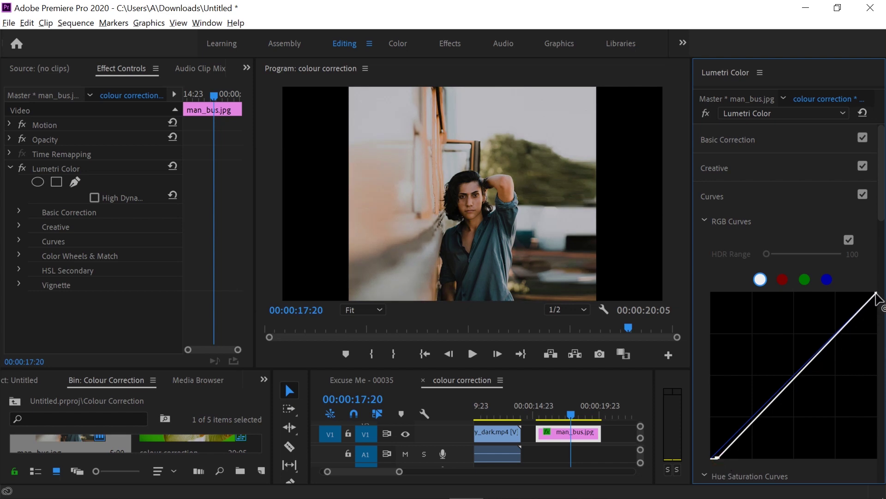
pyautogui.moveTo(876, 293)
pyautogui.mouseDown()
pyautogui.moveTo(865, 300)
pyautogui.moveTo(877, 292)
pyautogui.moveTo(883, 330)
pyautogui.moveTo(883, 295)
pyautogui.moveTo(865, 292)
pyautogui.mouseUp()
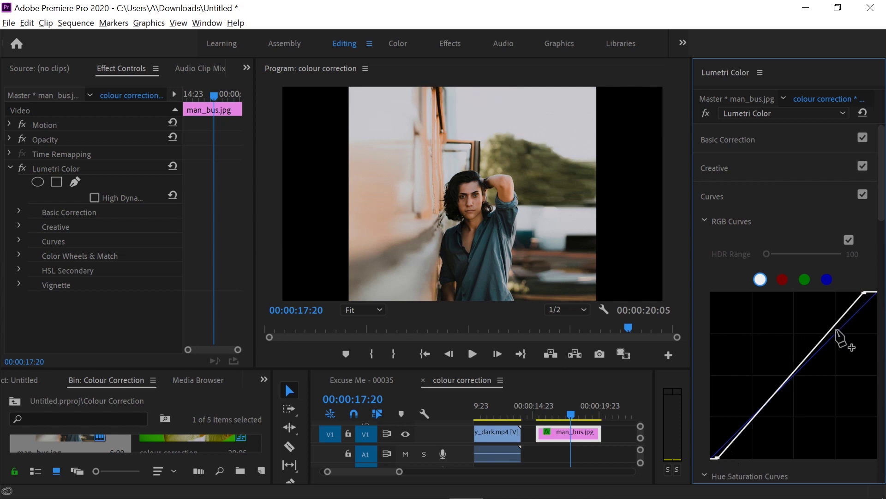
pyautogui.click(797, 368)
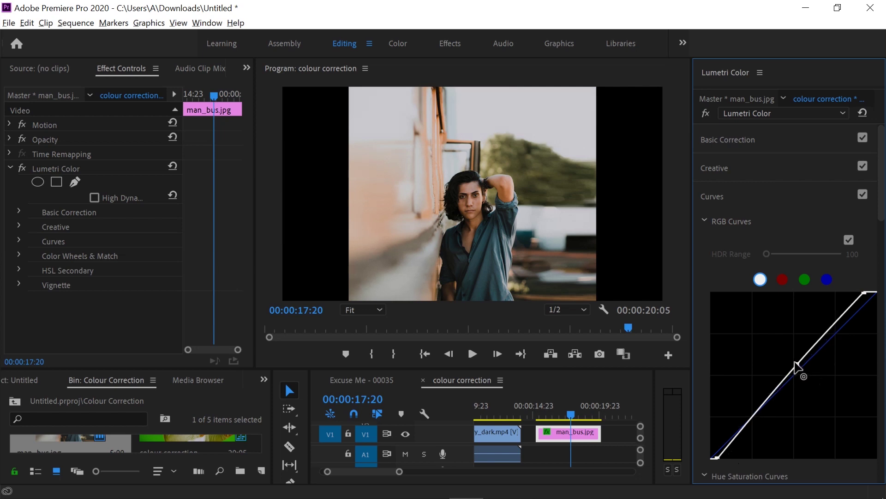
pyautogui.moveTo(795, 362); pyautogui.dragTo(791, 357)
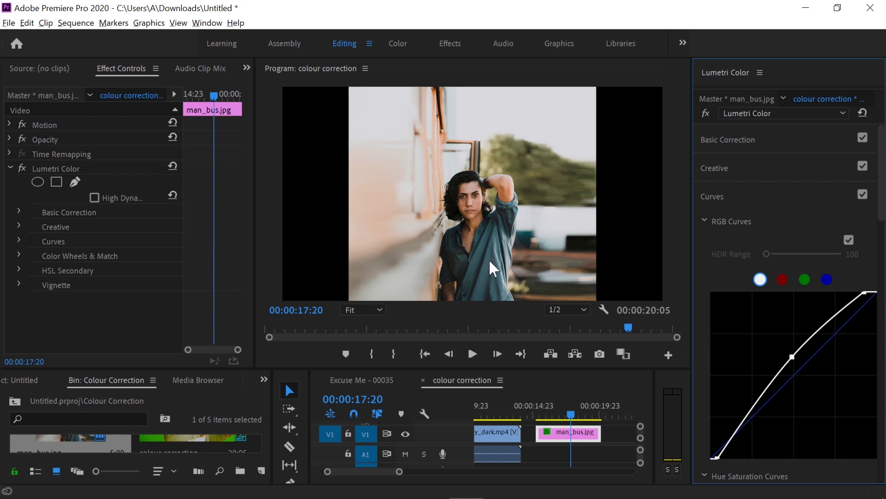
pyautogui.click(746, 418)
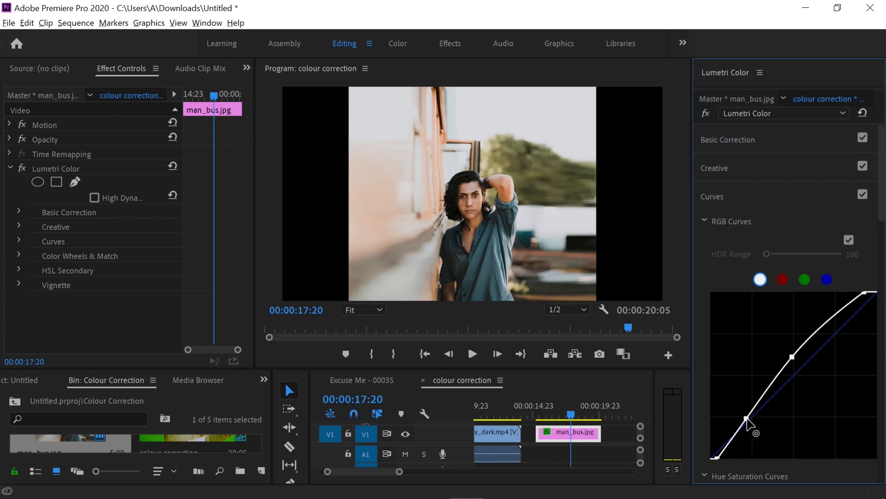
pyautogui.moveTo(748, 419); pyautogui.dragTo(749, 420)
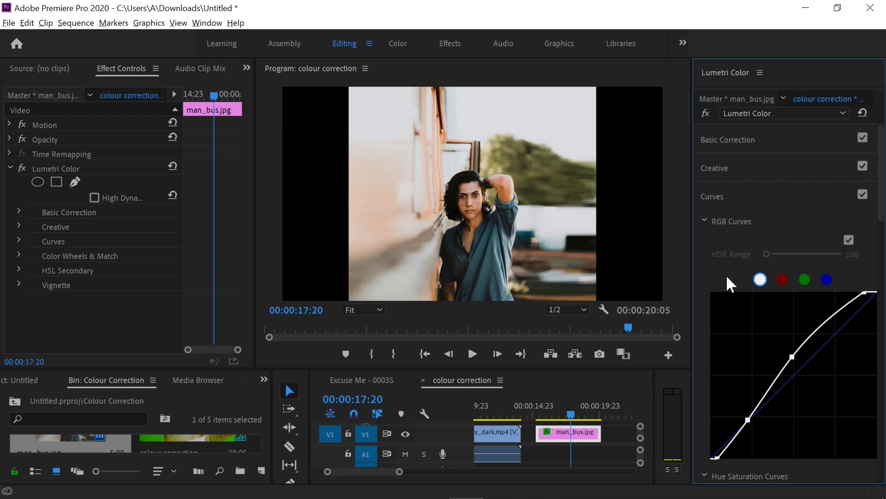
# Give the green-screen clip a vignette: Amount -3.0, Midpoint 40.4, Roundness 56.0, Feather 41.3
pyautogui.click(488, 410)
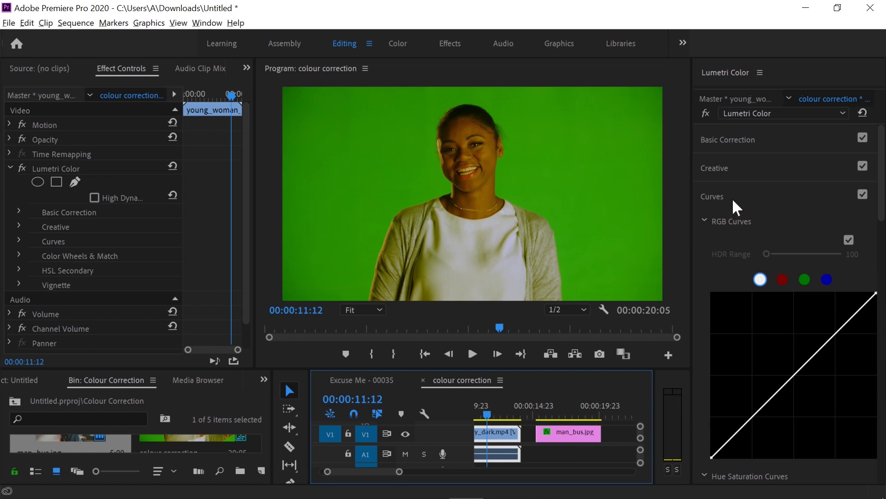
pyautogui.click(746, 194)
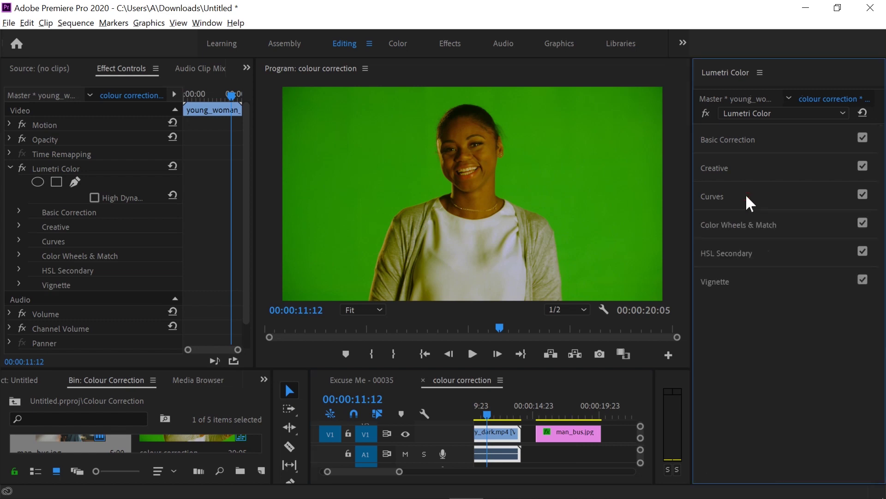
pyautogui.click(723, 284)
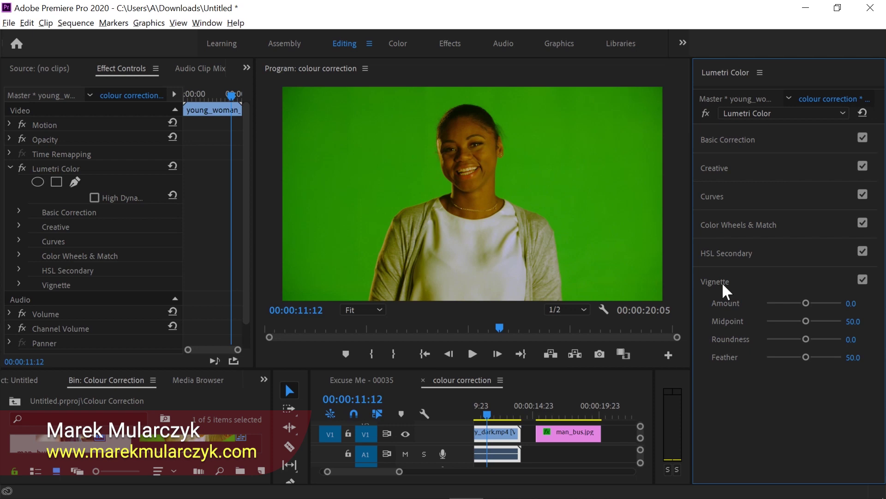
pyautogui.moveTo(804, 303); pyautogui.dragTo(755, 309)
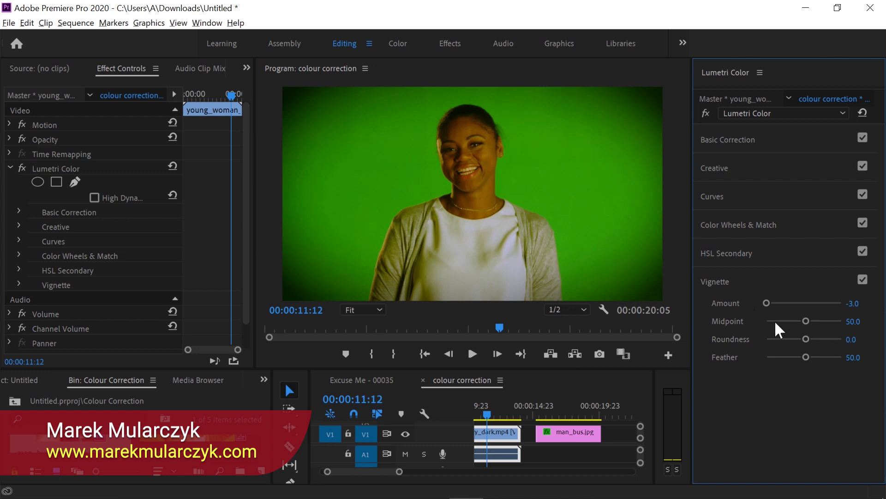
pyautogui.moveTo(807, 320); pyautogui.dragTo(825, 345)
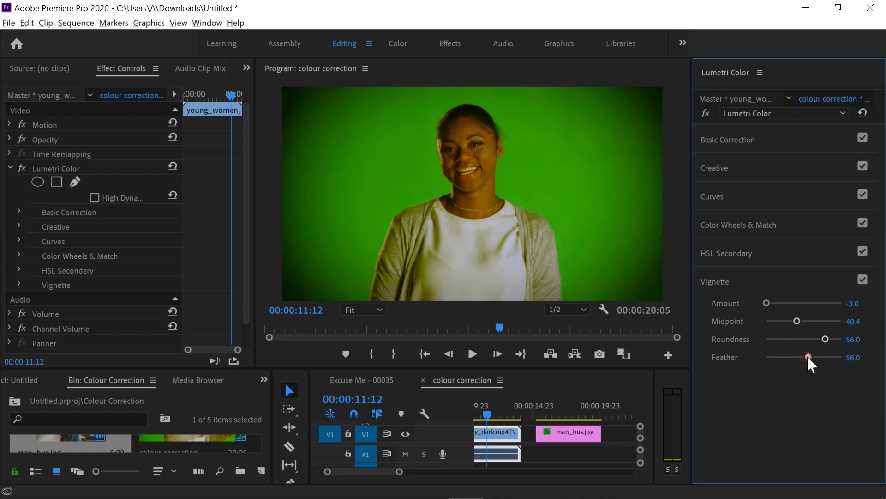
pyautogui.moveTo(796, 356)
pyautogui.mouseDown()
pyautogui.moveTo(755, 358)
pyautogui.moveTo(830, 355)
pyautogui.moveTo(796, 356)
pyautogui.mouseUp()
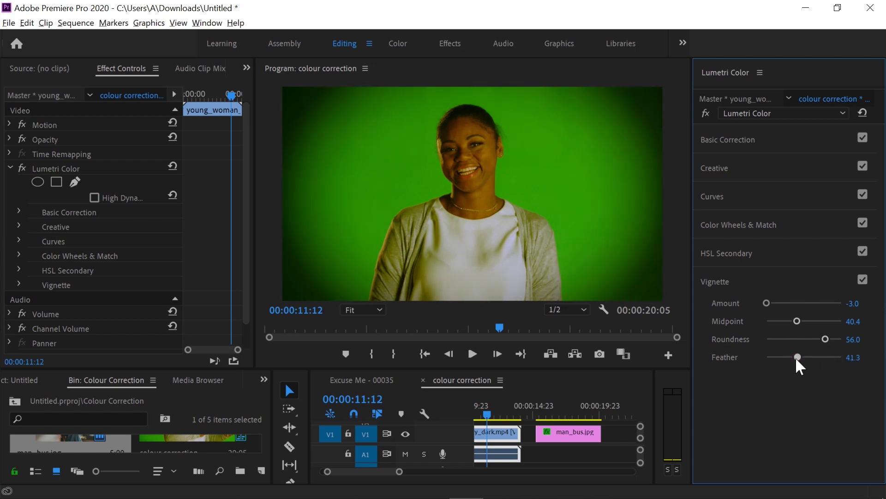